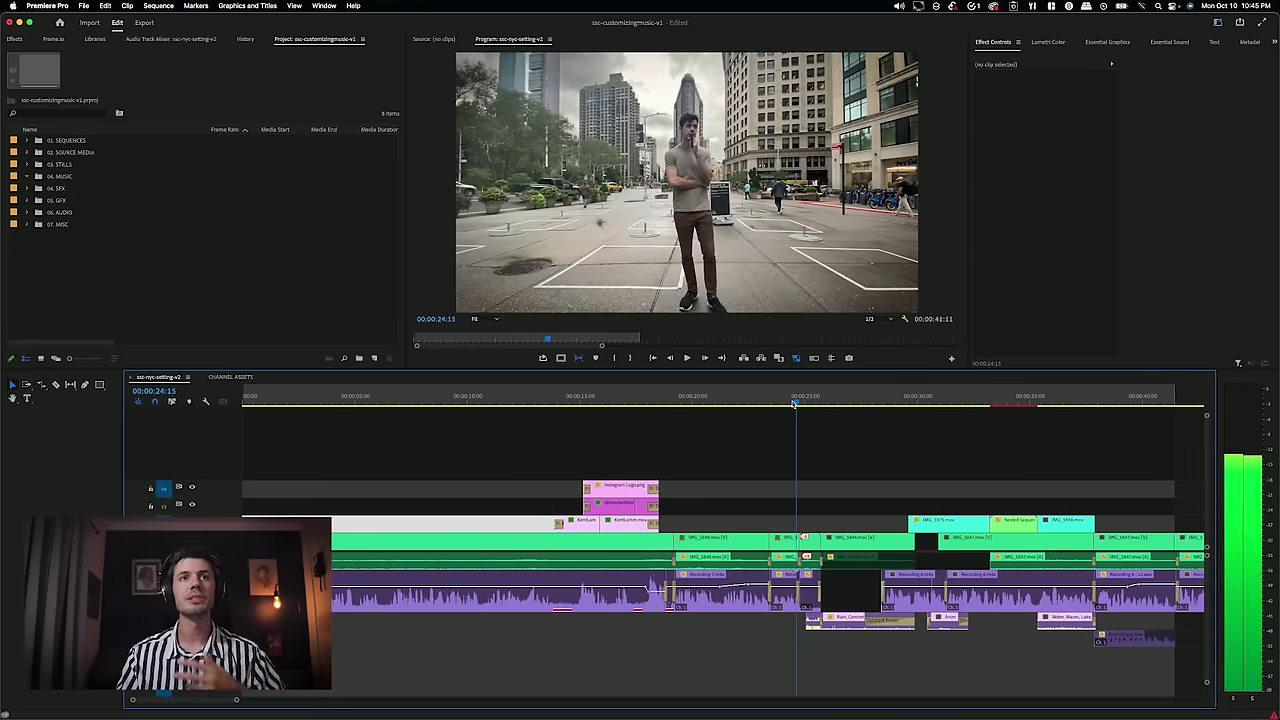
Step: Open Artlist's Browse music library and scroll through the Music track list
drag(795, 403, 903, 423)
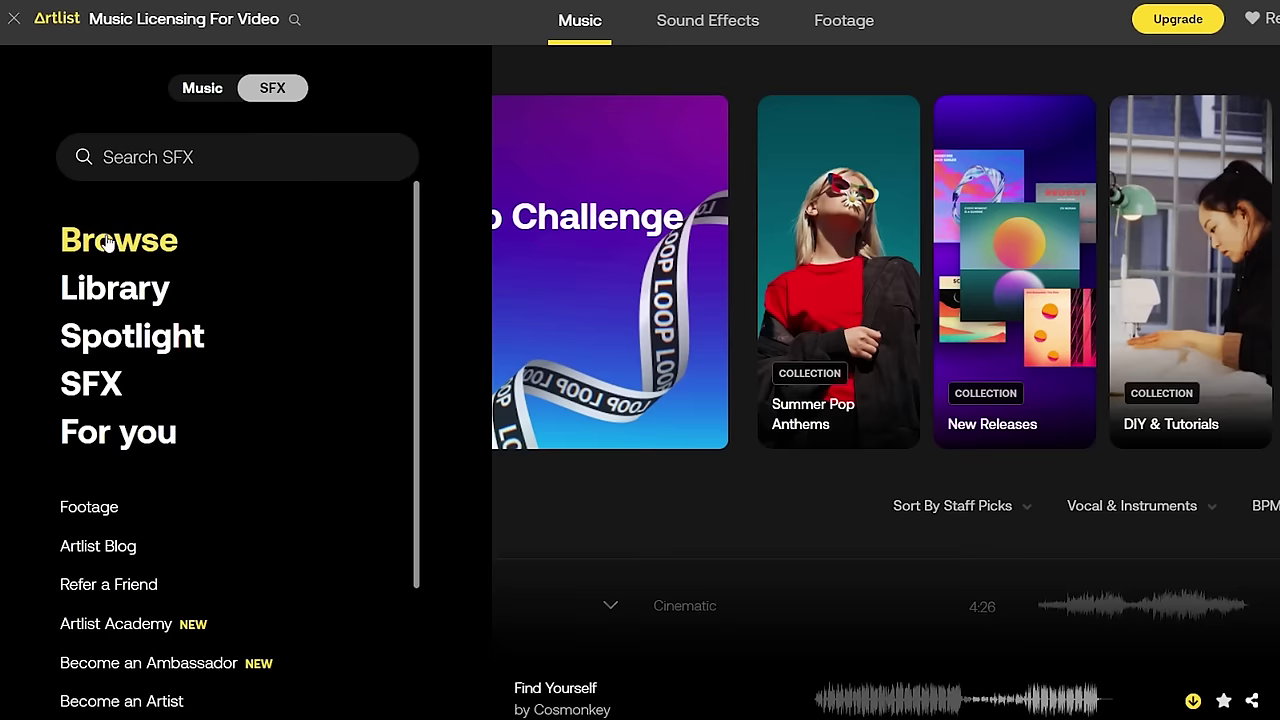
click(107, 244)
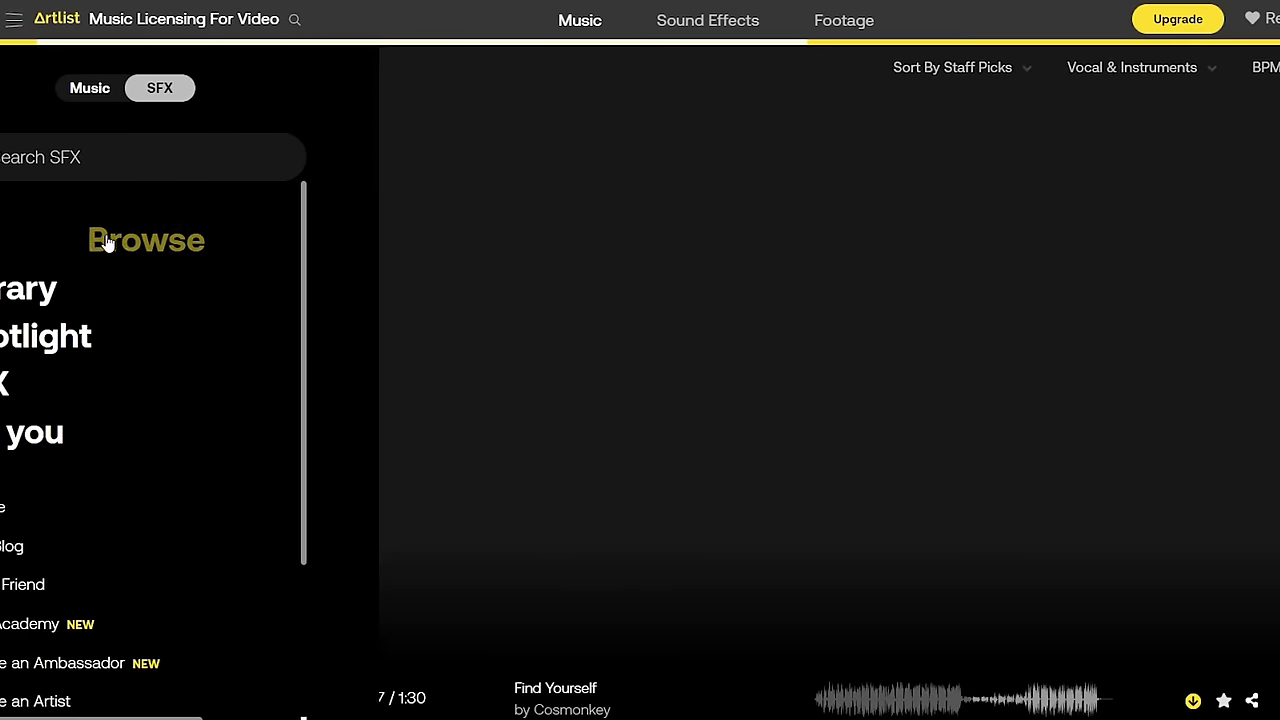
scroll(640, 370, down, 3)
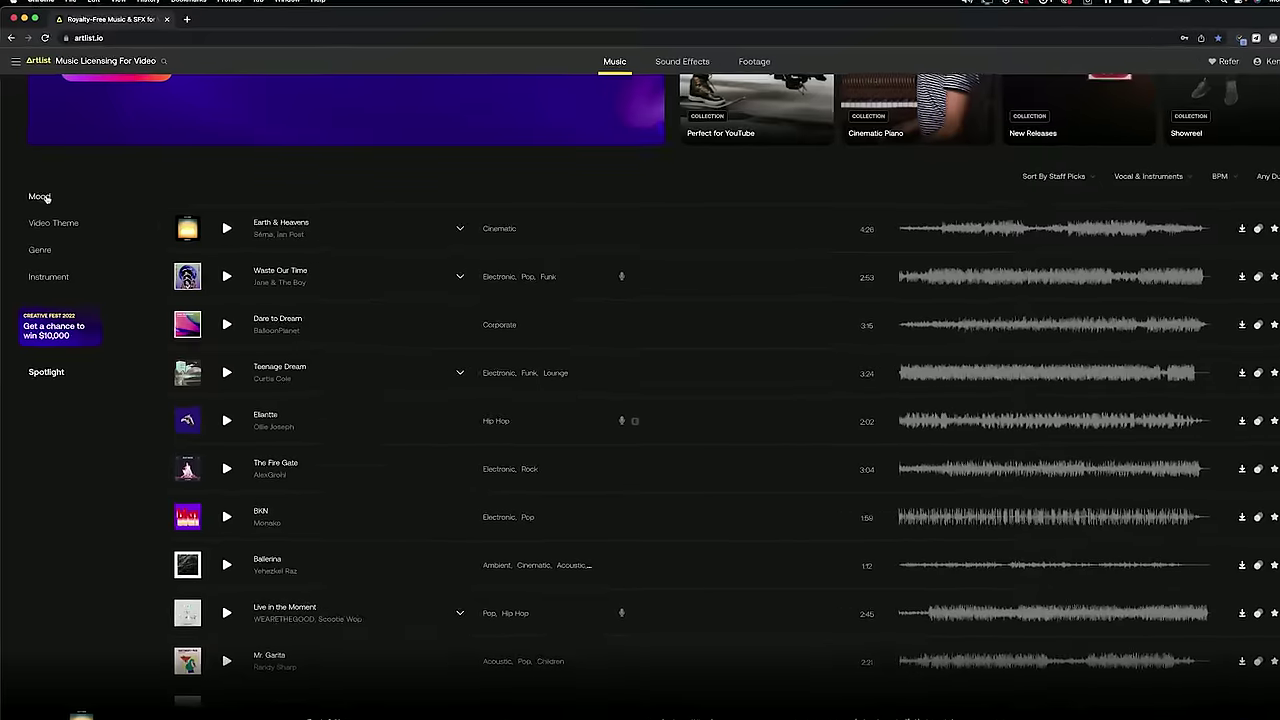
scroll(97, 178, down, 1)
Step: Filter moods to Carefree and Groovy excluding Angry, then preview Coconut Fantasies and Passionate Choices
click(320, 366)
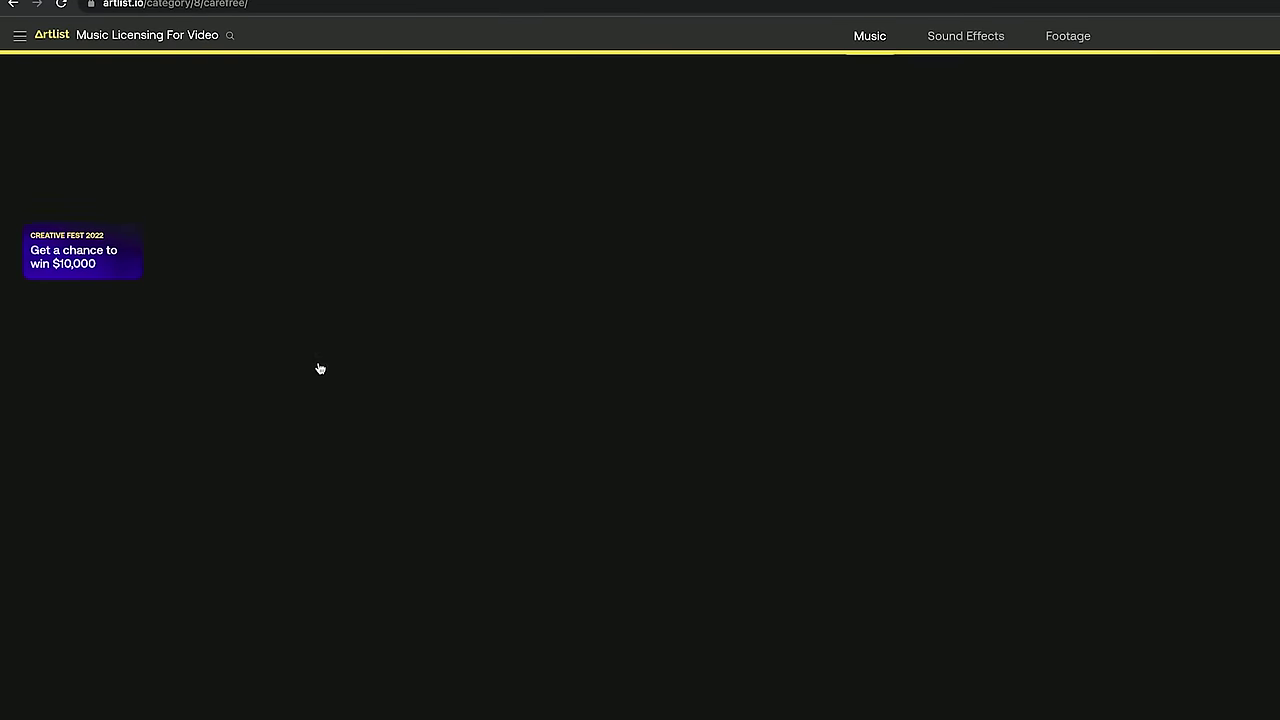
click(308, 537)
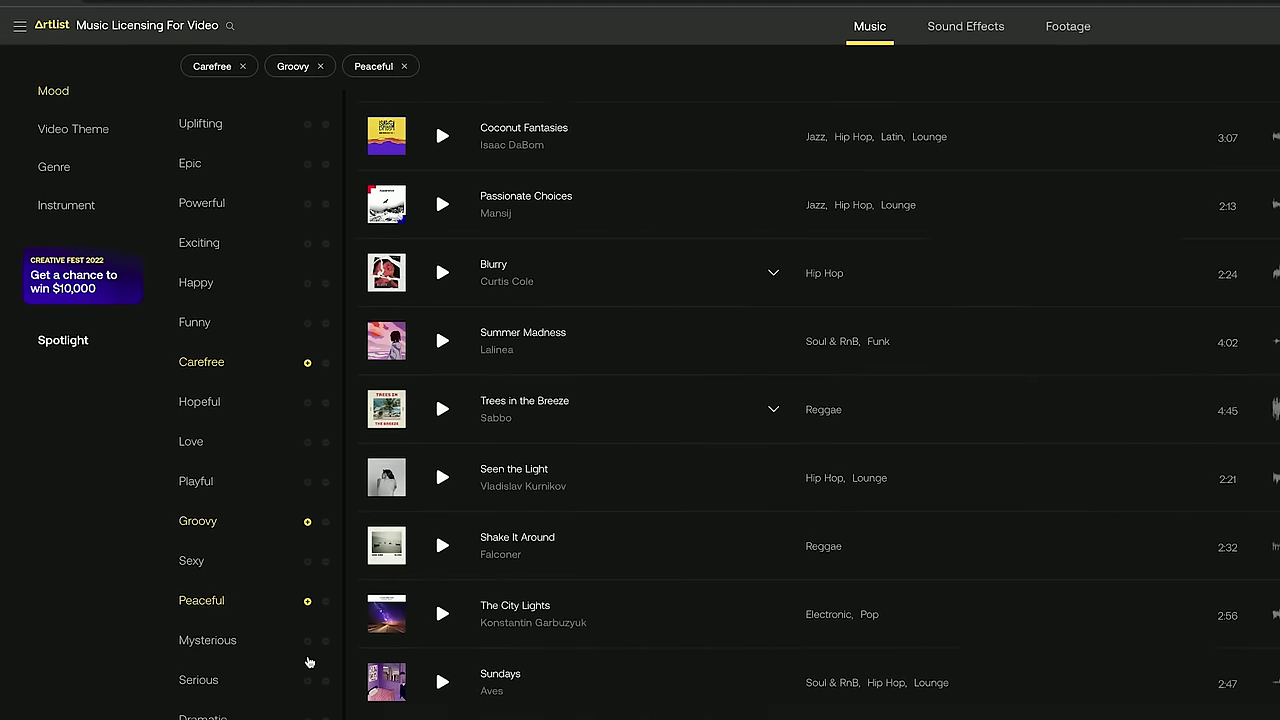
scroll(318, 615, down, 2)
click(326, 637)
click(66, 80)
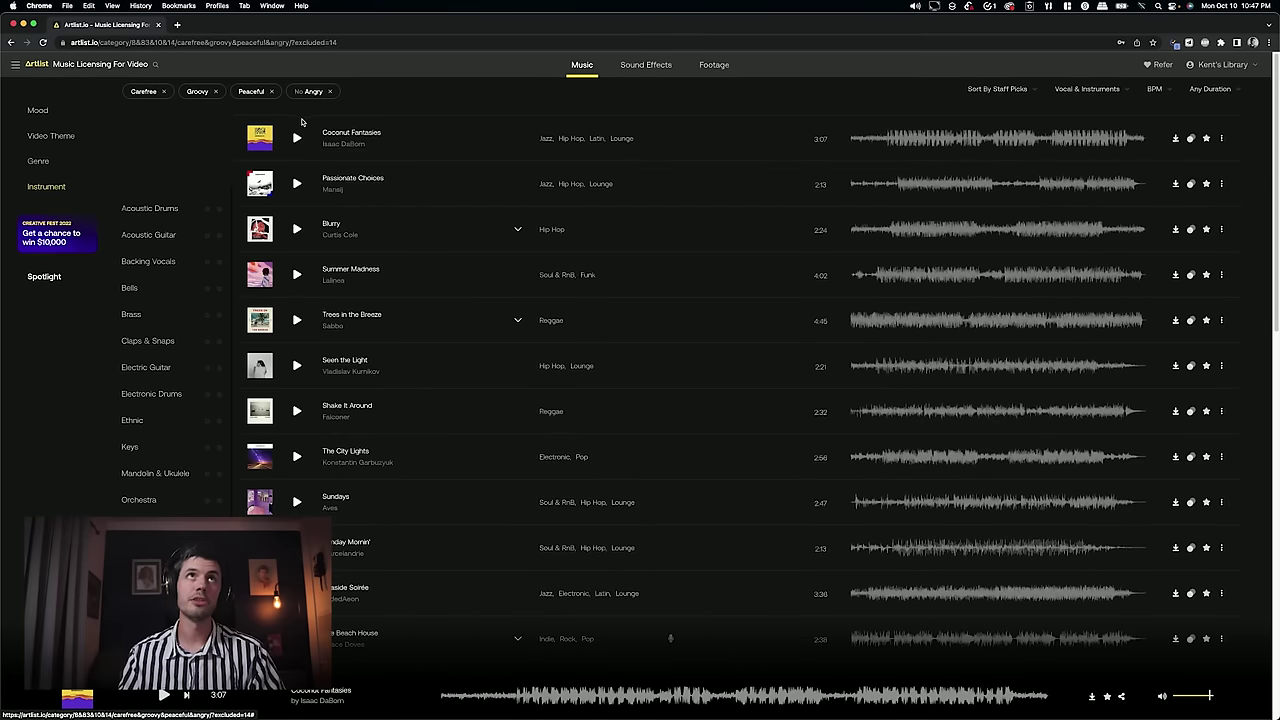
click(296, 139)
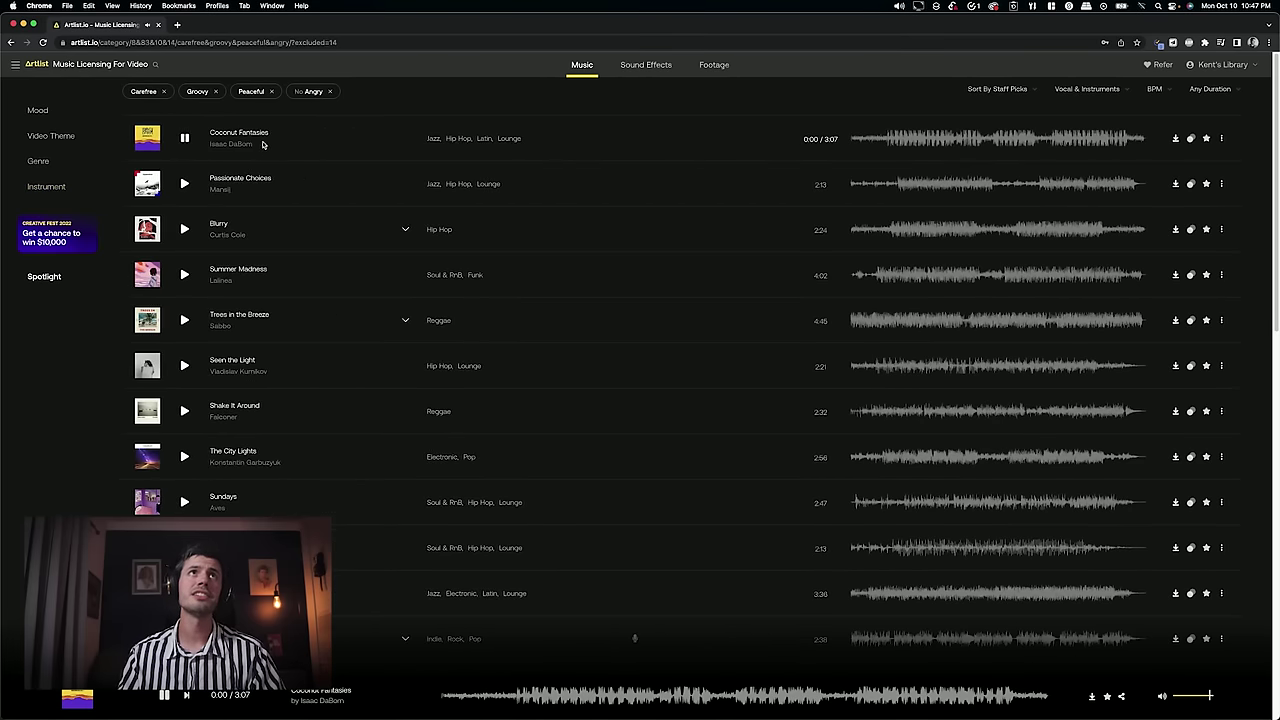
click(184, 184)
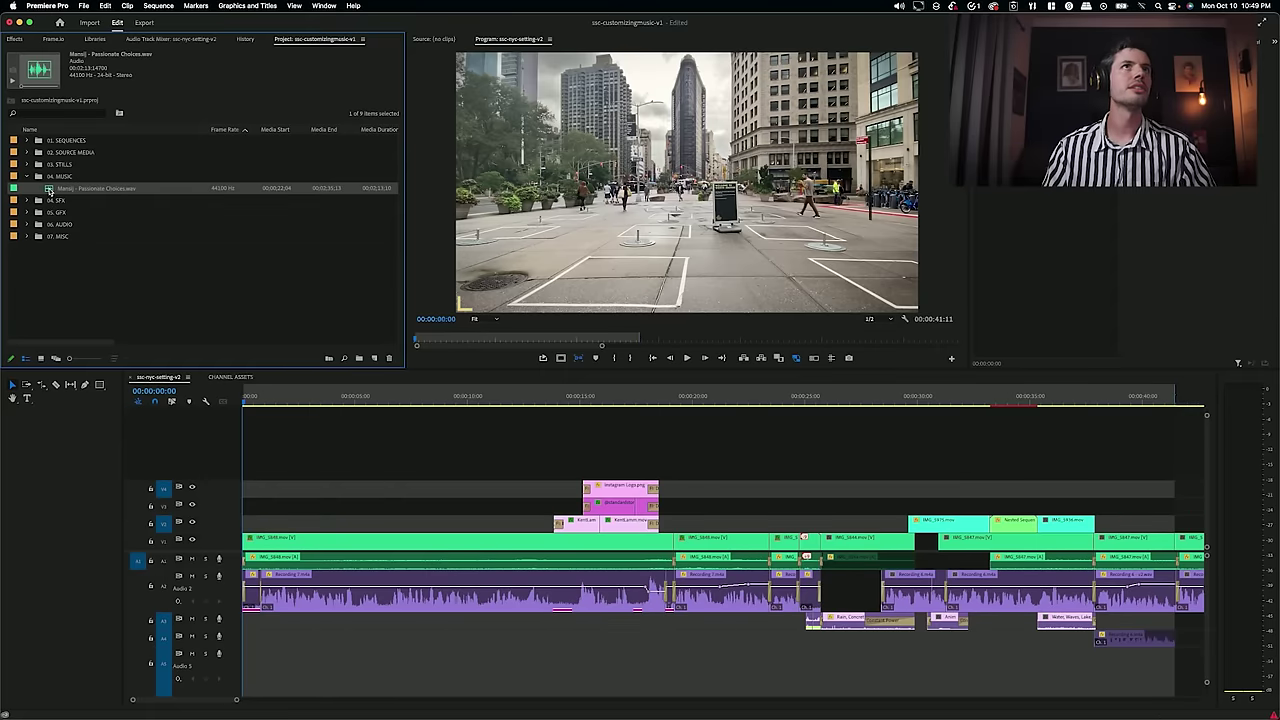
Step: Mark an out point near 39 seconds in Passionate Choices and drag it onto Audio 5
double_click(48, 190)
key(space)
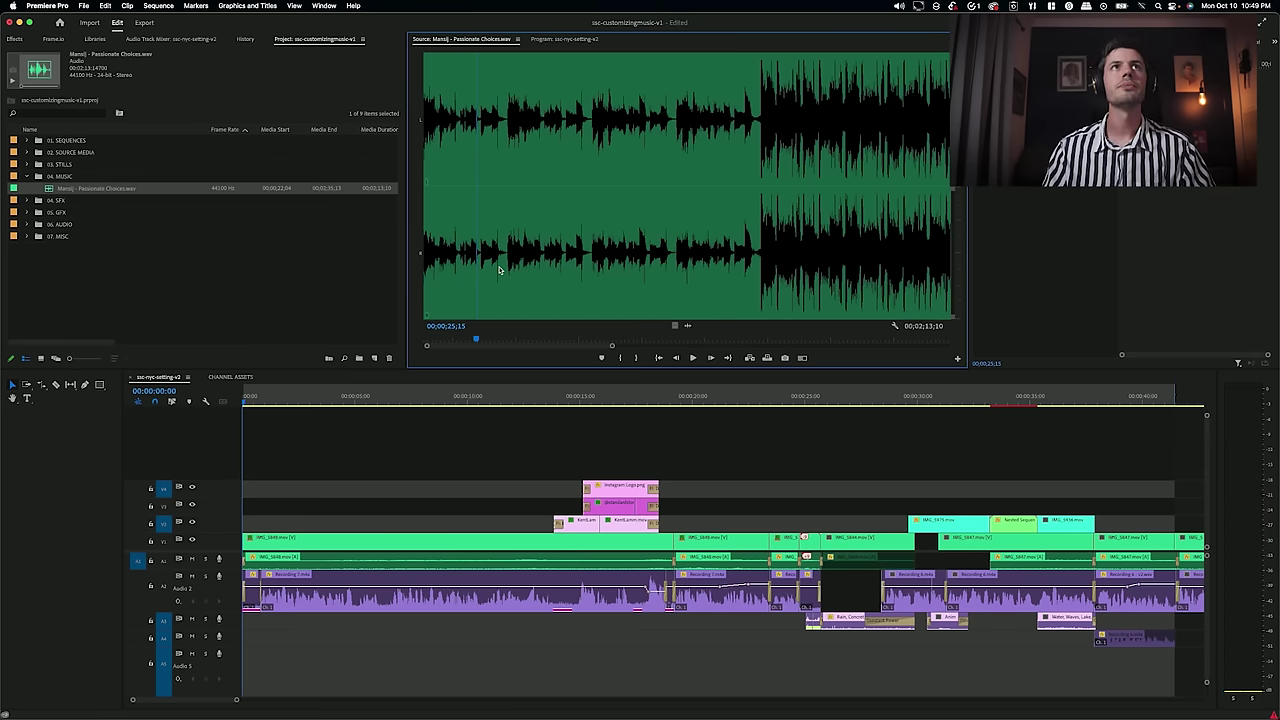
click(690, 268)
key(o)
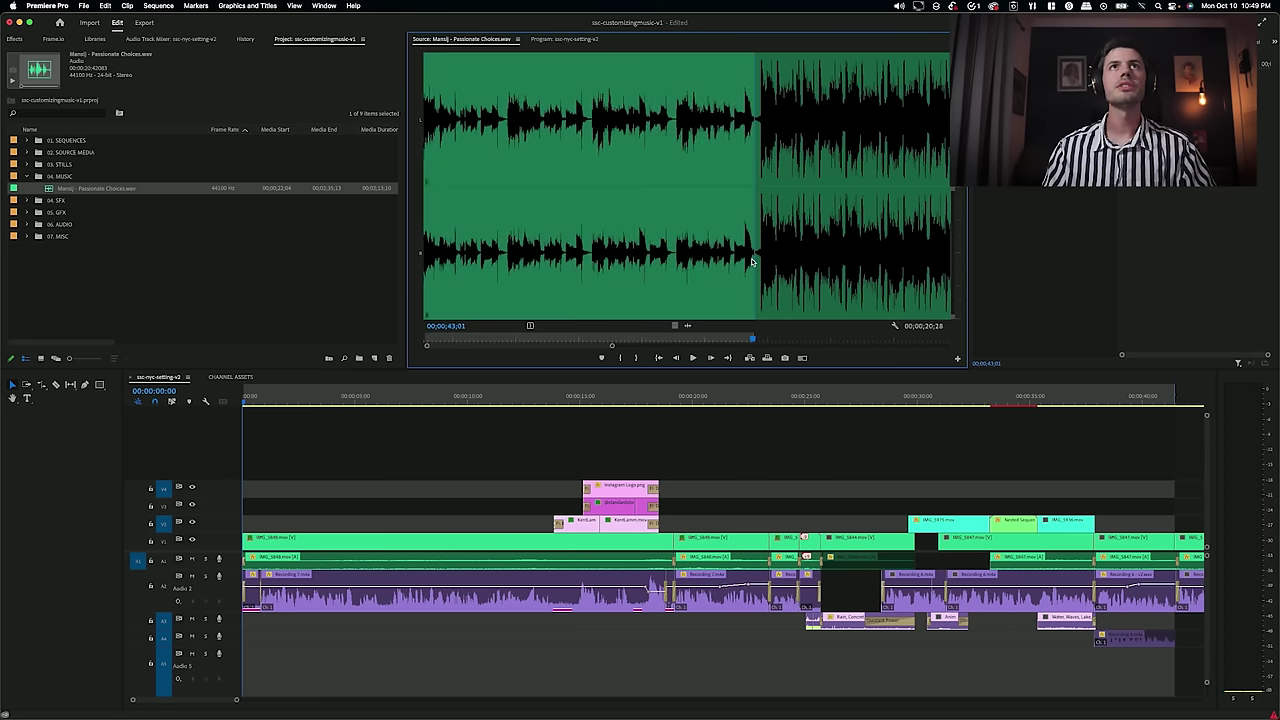
drag(688, 328, 248, 656)
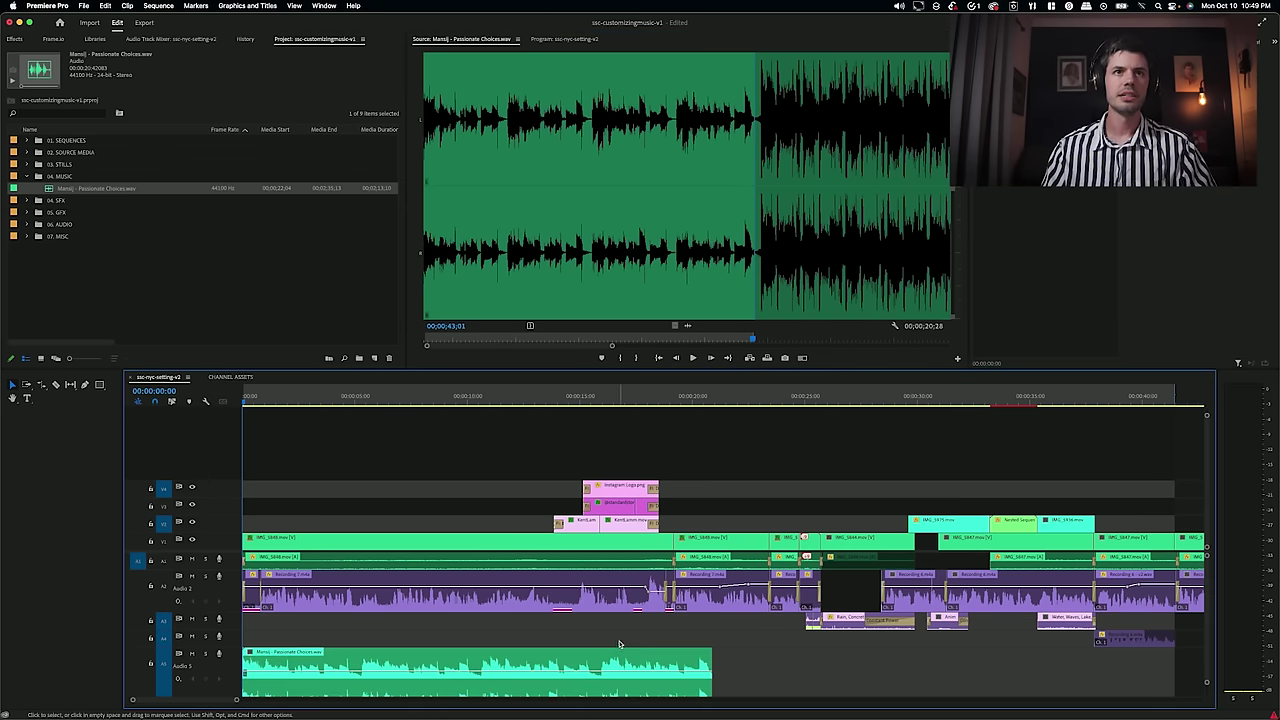
Step: Lower the gain of the Passionate Choices clip on Audio 5 by -12 dB
click(674, 630)
scroll(643, 647, down, 1)
click(640, 649)
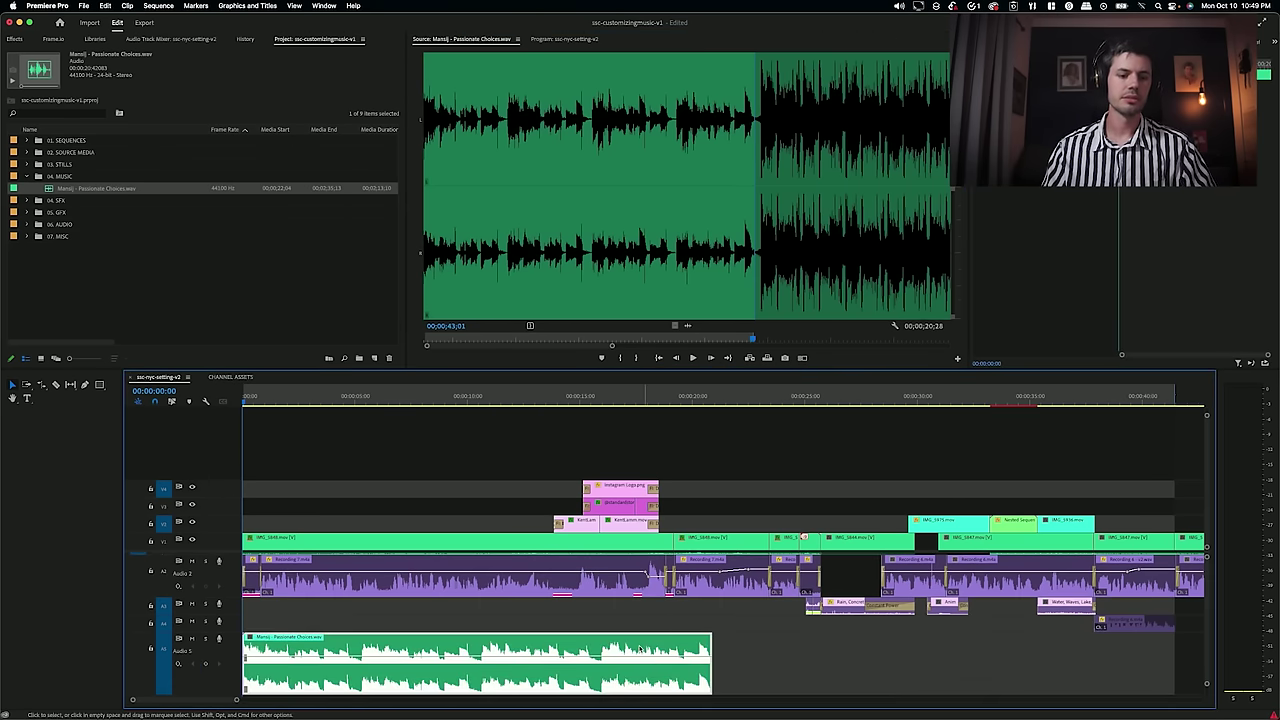
key(g)
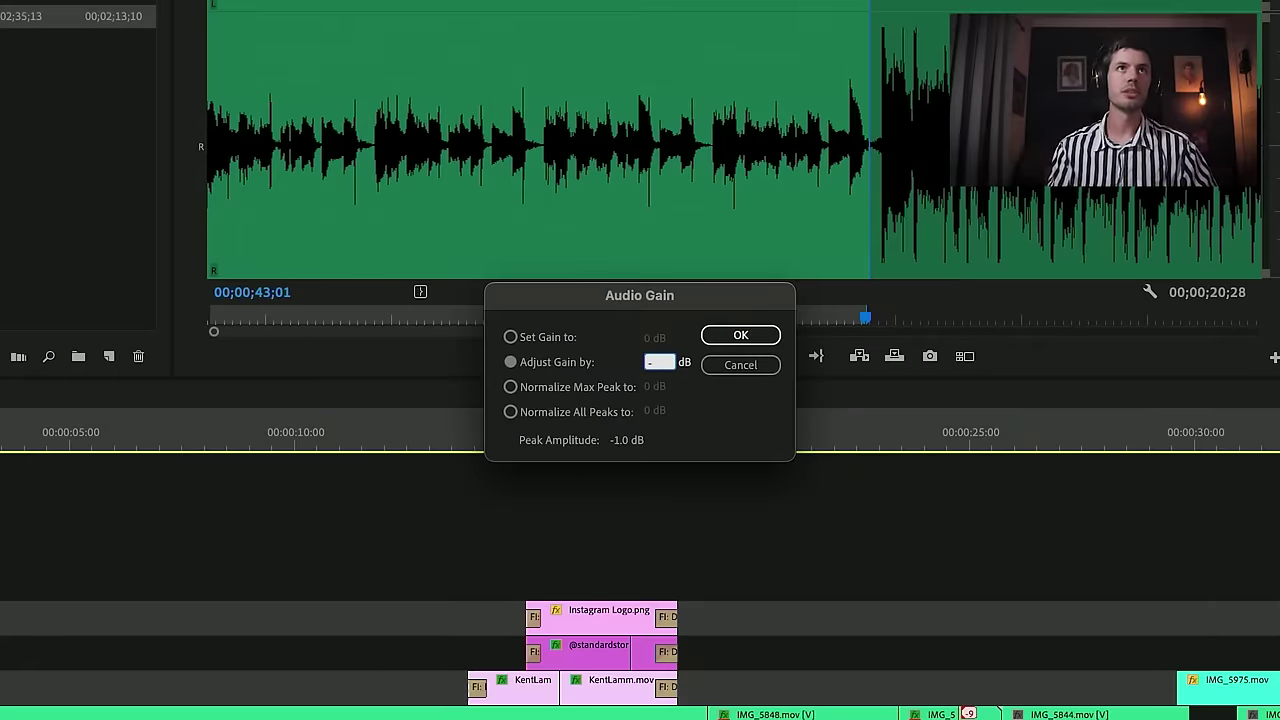
key(Return)
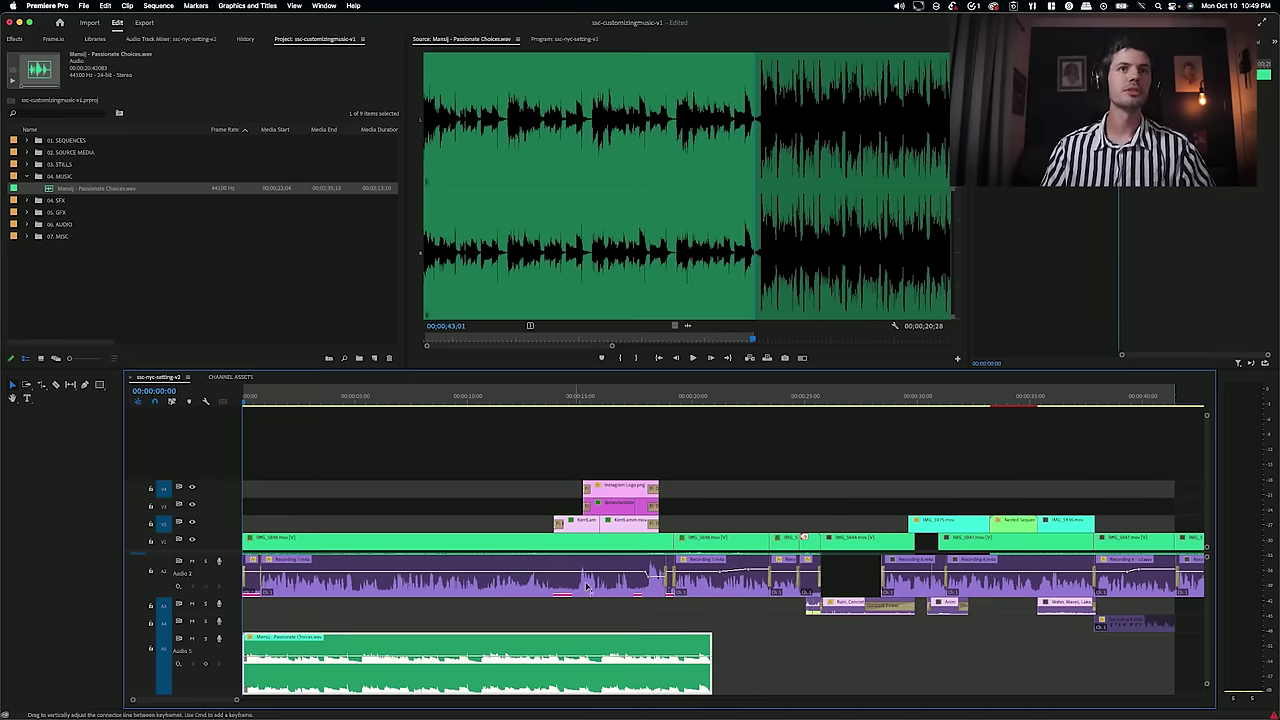
click(365, 604)
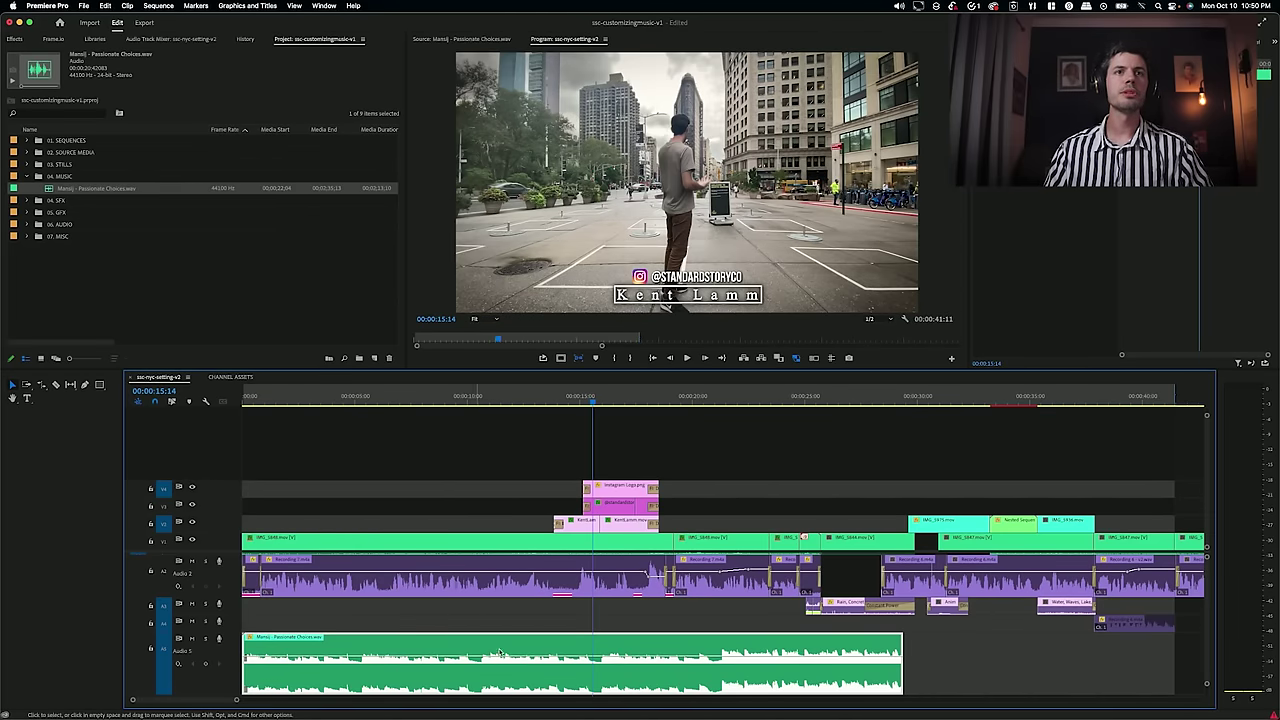
Step: Play the sequence around 21–24 seconds to hear the music against the cut
click(720, 650)
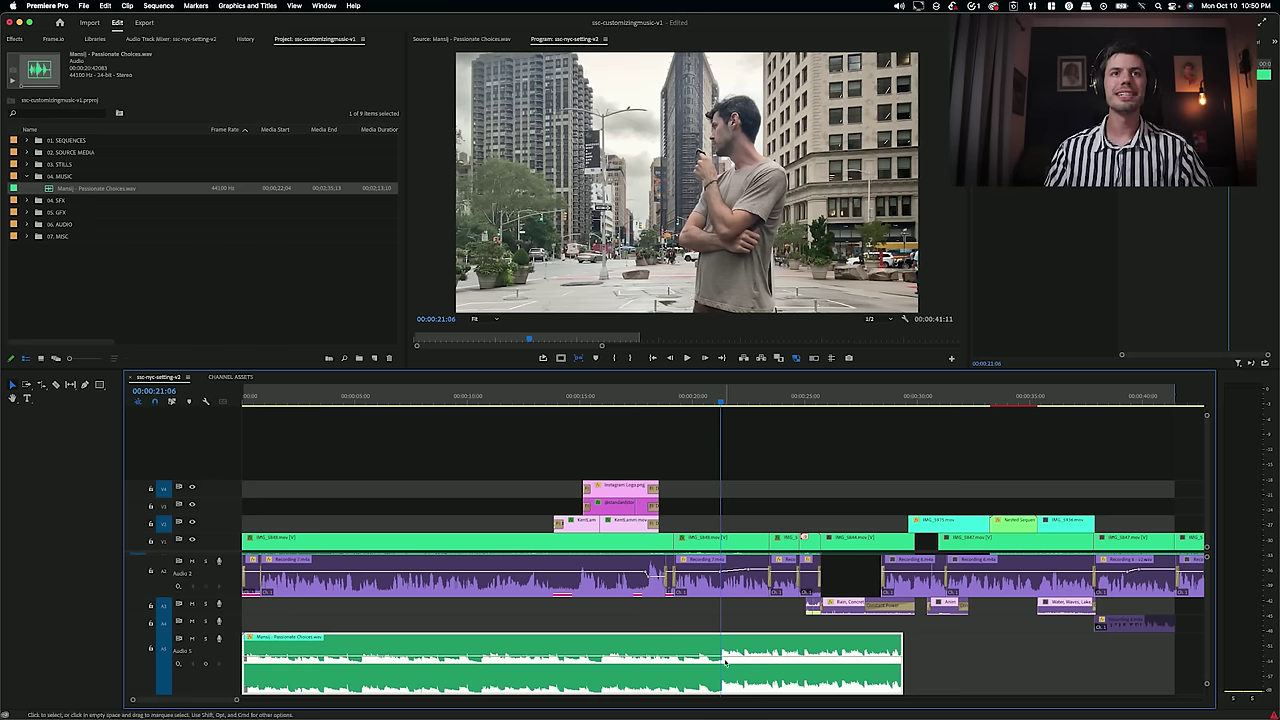
key(space)
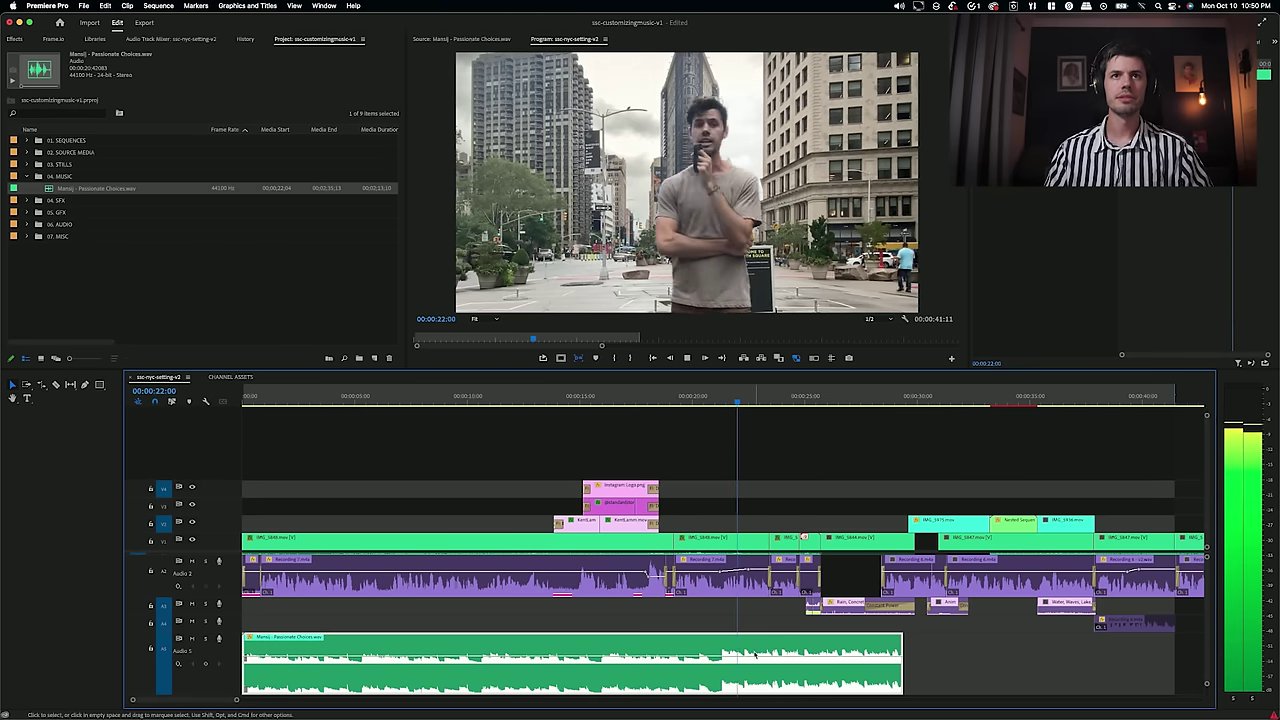
key(space)
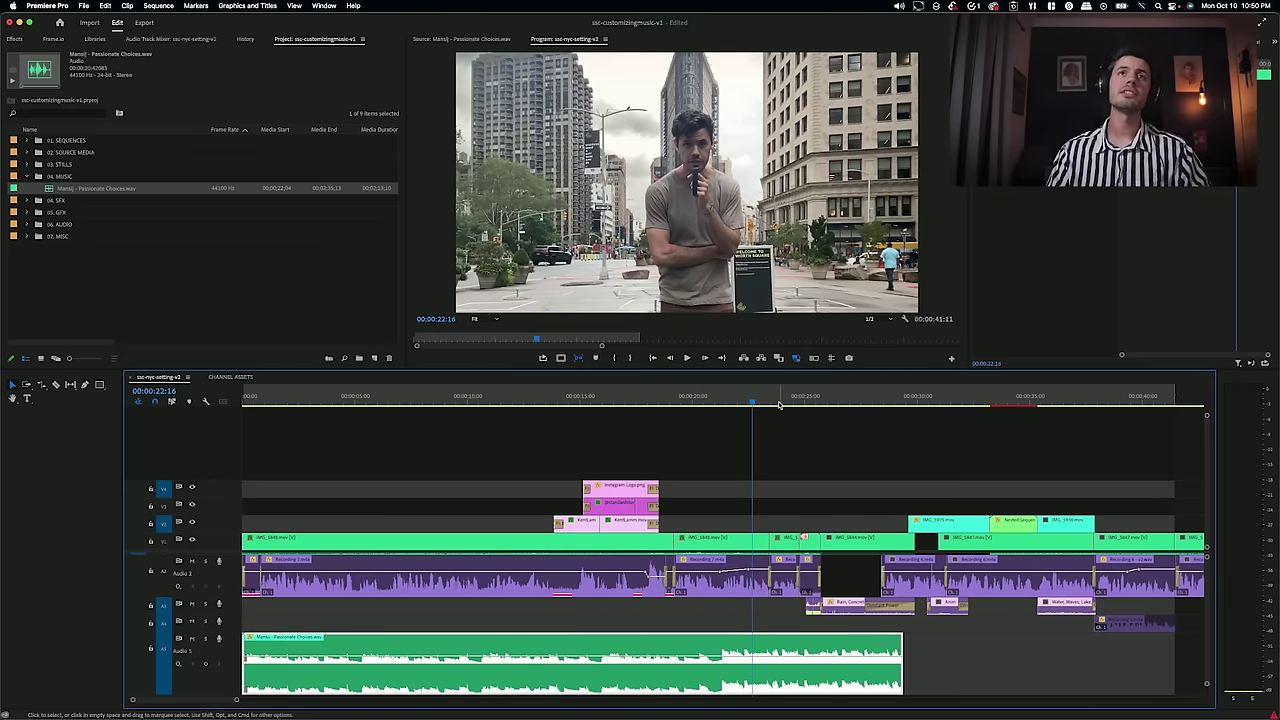
key(space)
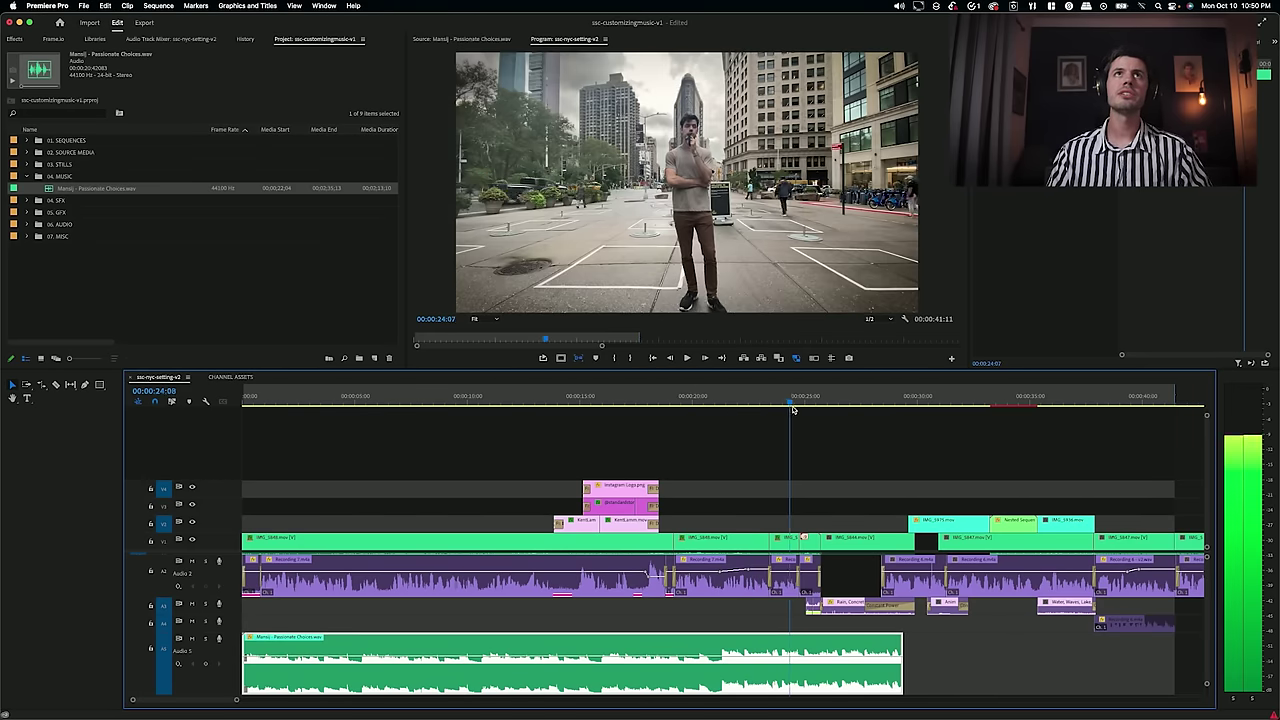
drag(810, 412, 799, 414)
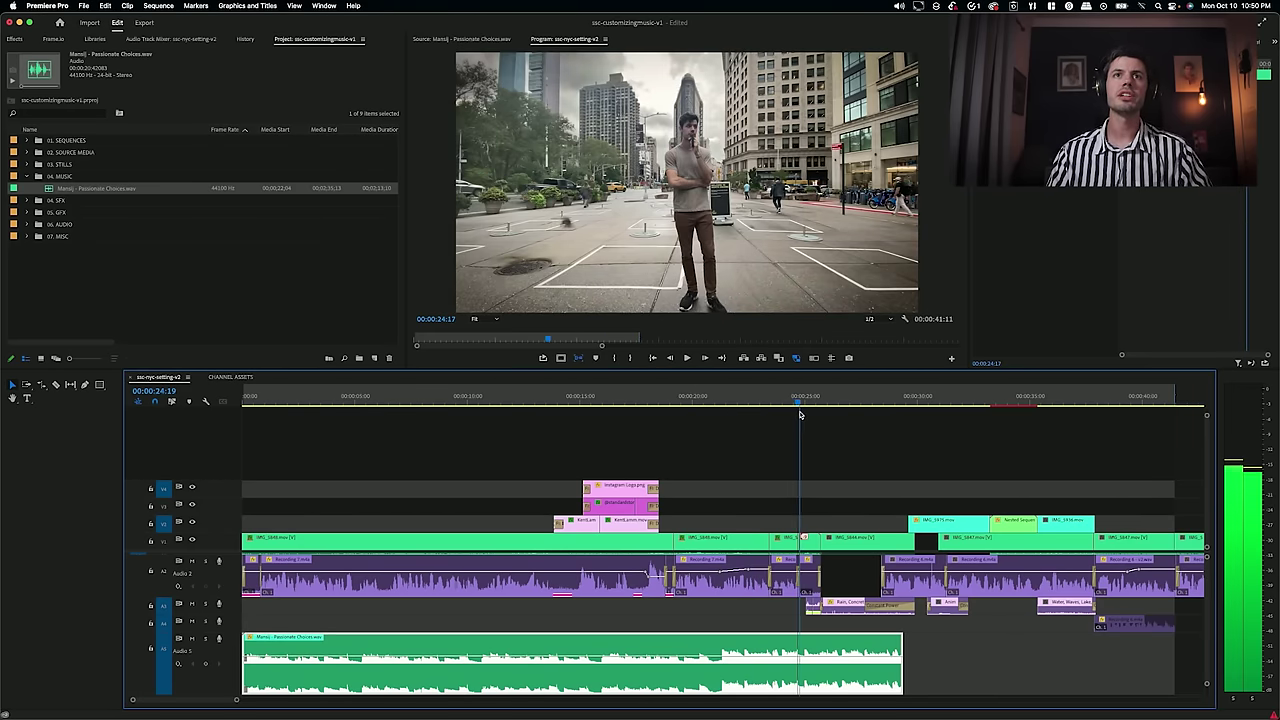
Step: Slide the Audio 5 music clip 14 frames later and replay from 21:06 to check
key(equal)
key(minus)
drag(702, 658, 785, 643)
key(space)
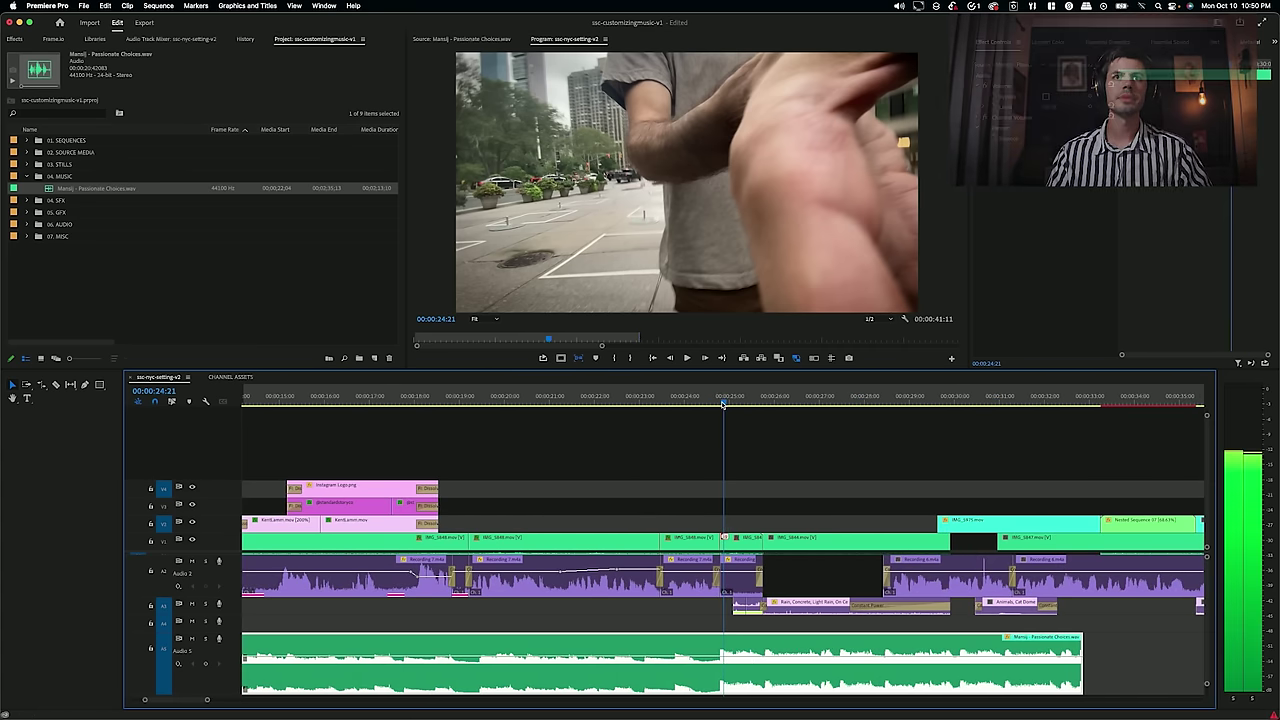
click(558, 395)
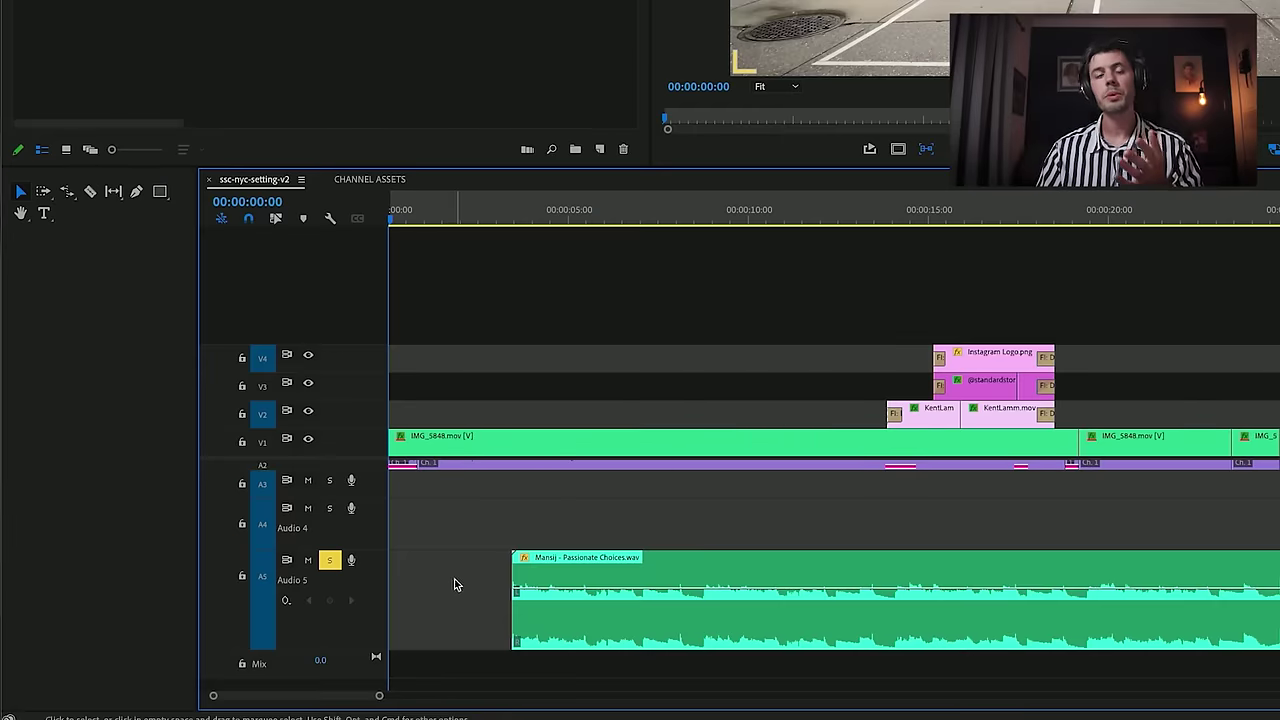
click(455, 578)
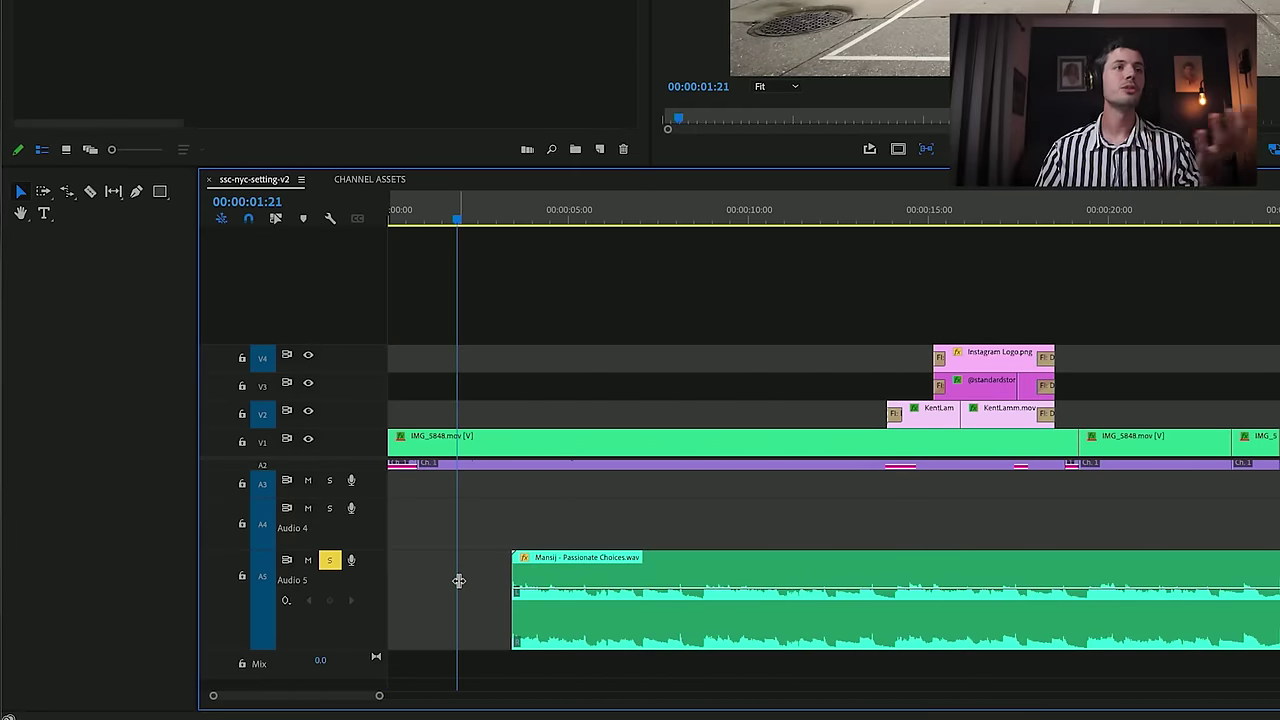
key(equal)
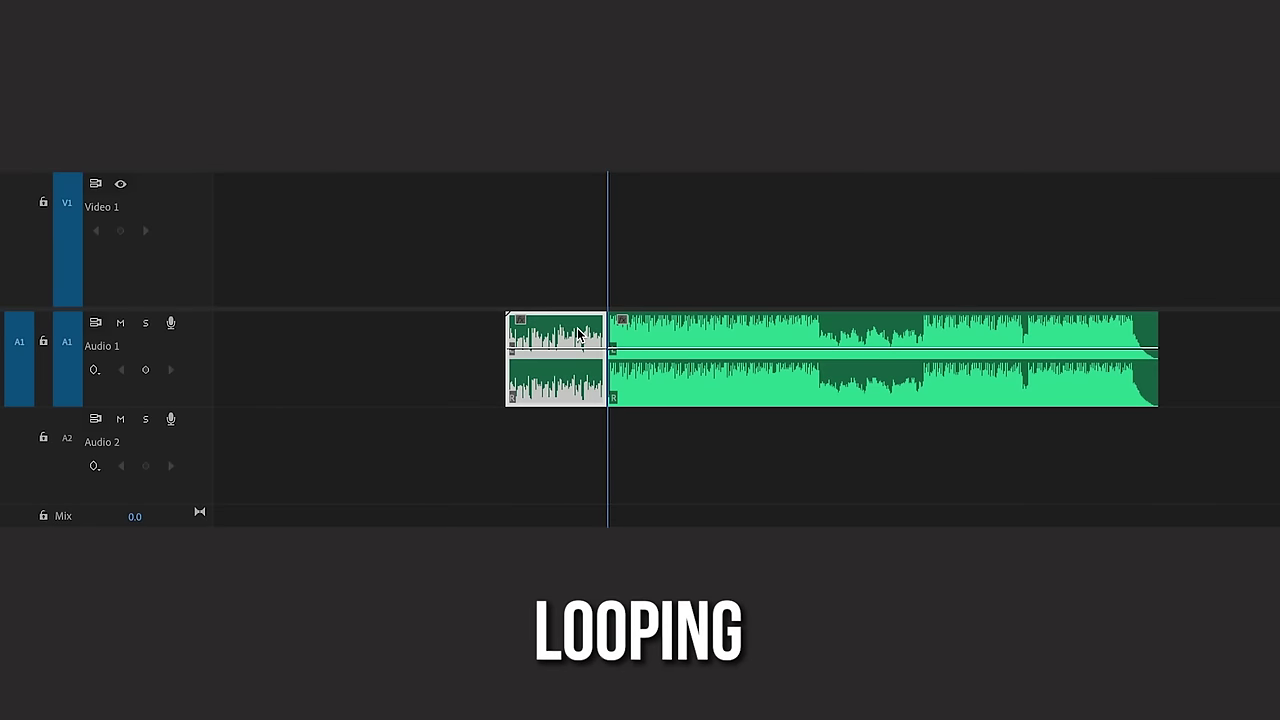
drag(580, 333, 508, 335)
click(416, 205)
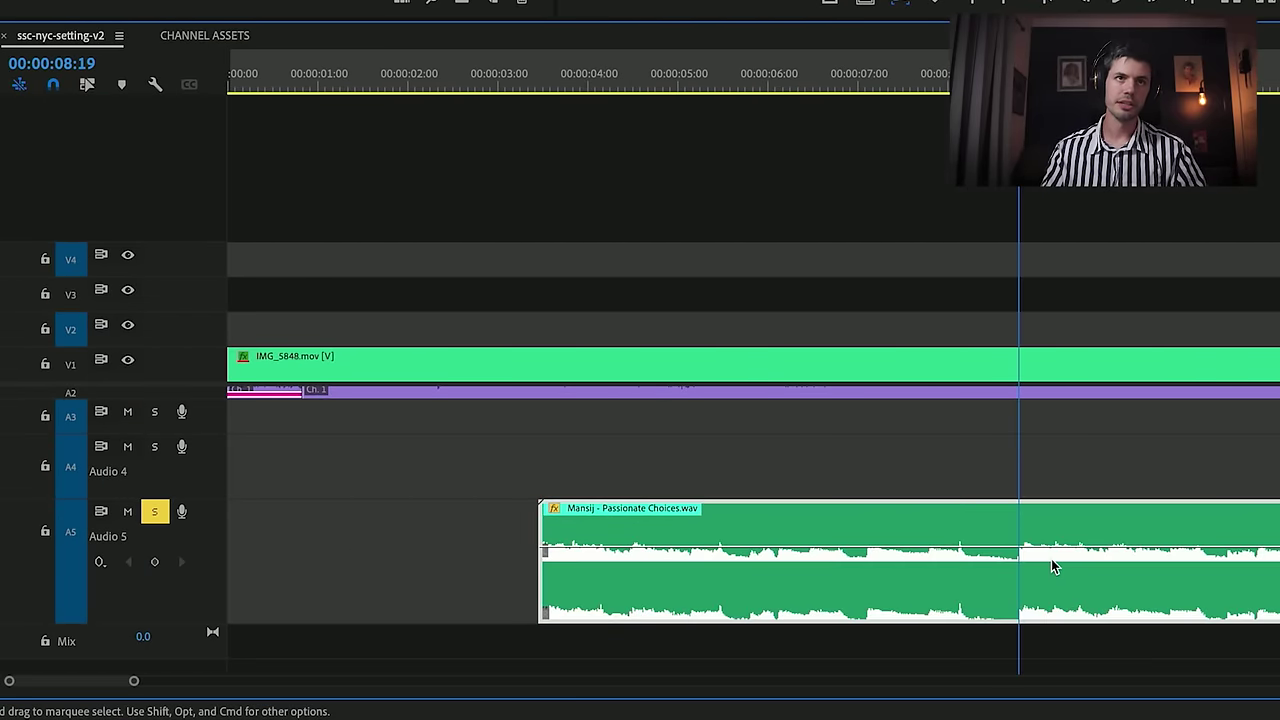
Step: Split the music at the playhead and move the opening piece to the sequence start
key(super+k)
key(space)
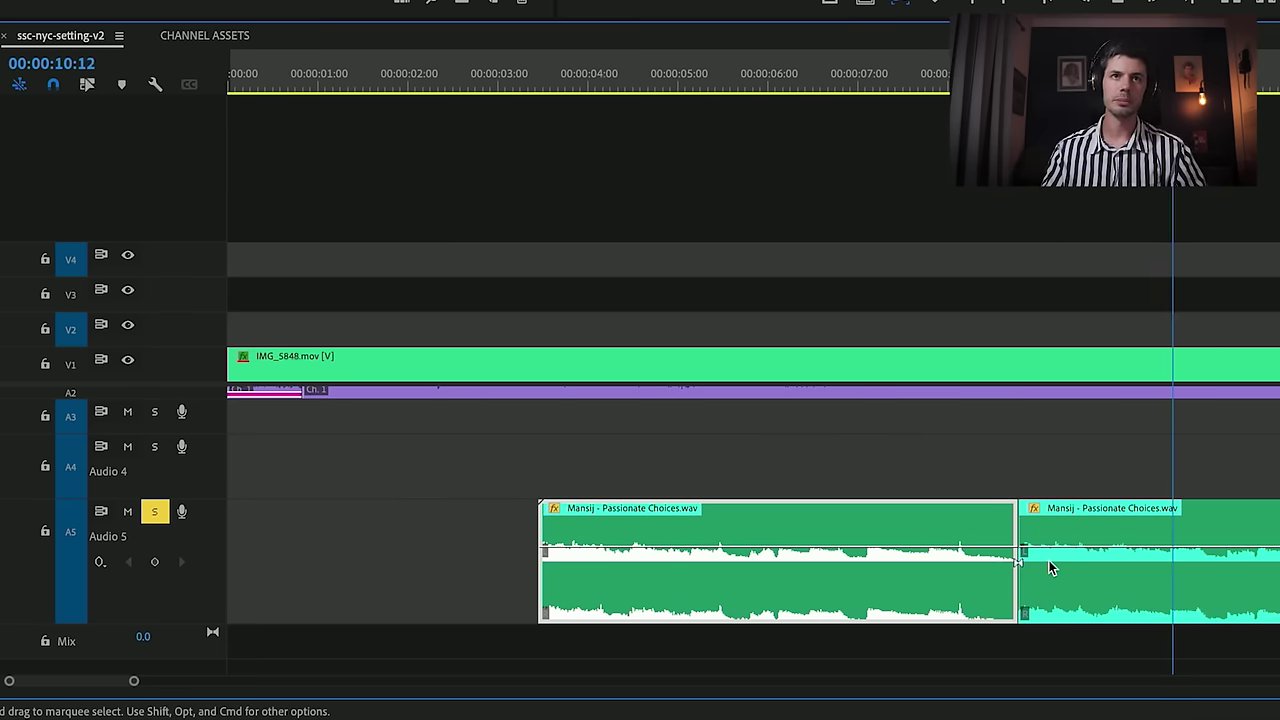
drag(948, 606, 543, 537)
key(minus)
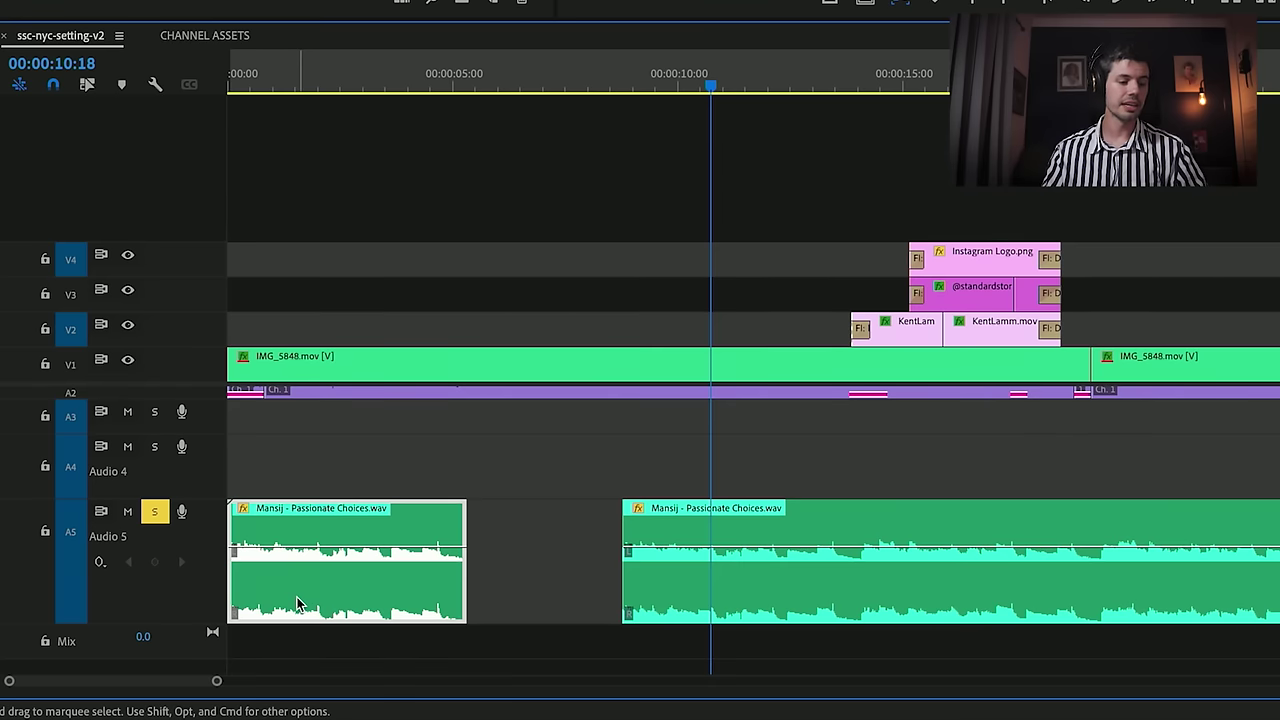
Step: Alt-drag a copy of the opening music piece onto Audio 4
drag(297, 604, 514, 478)
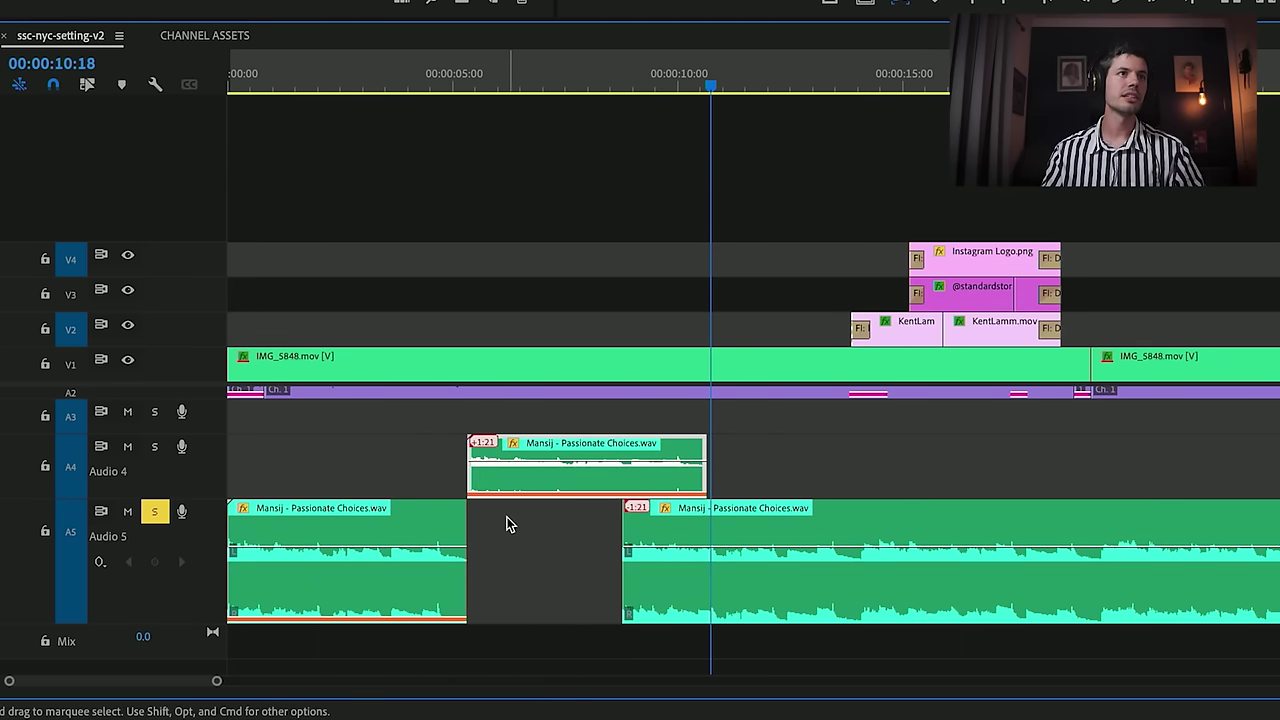
key(Home)
key(=)
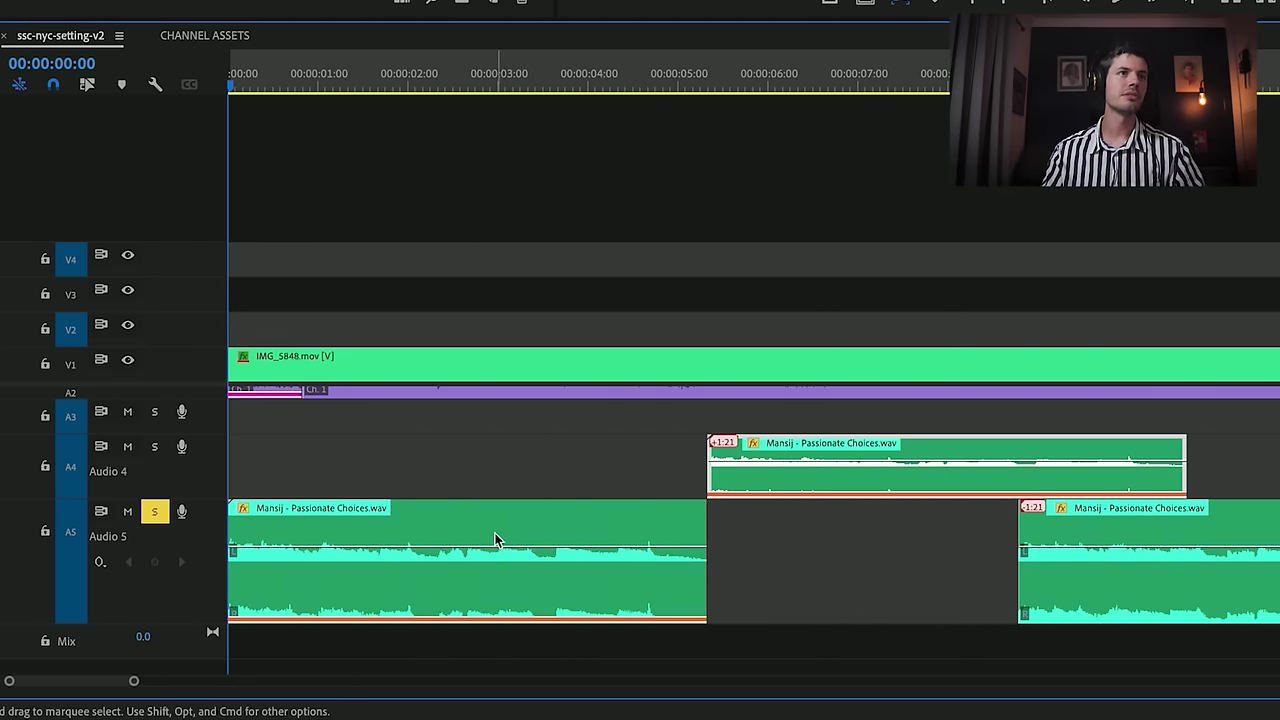
key(=)
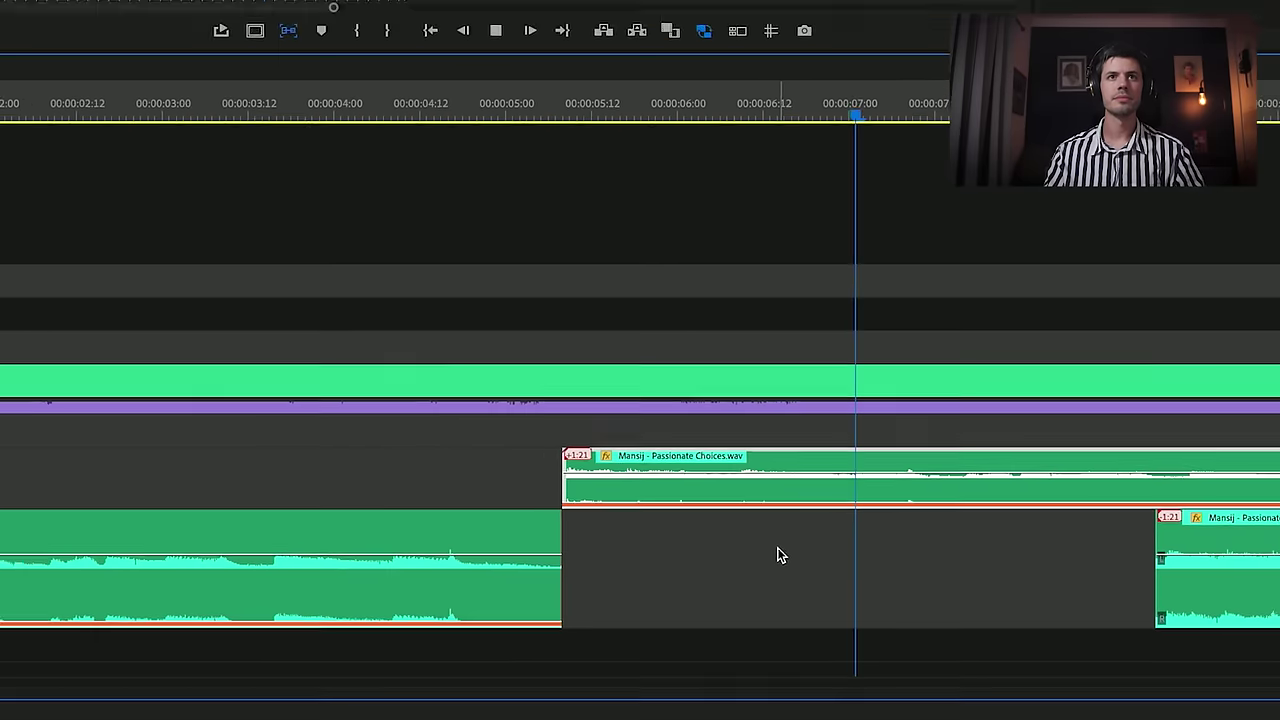
key(minus)
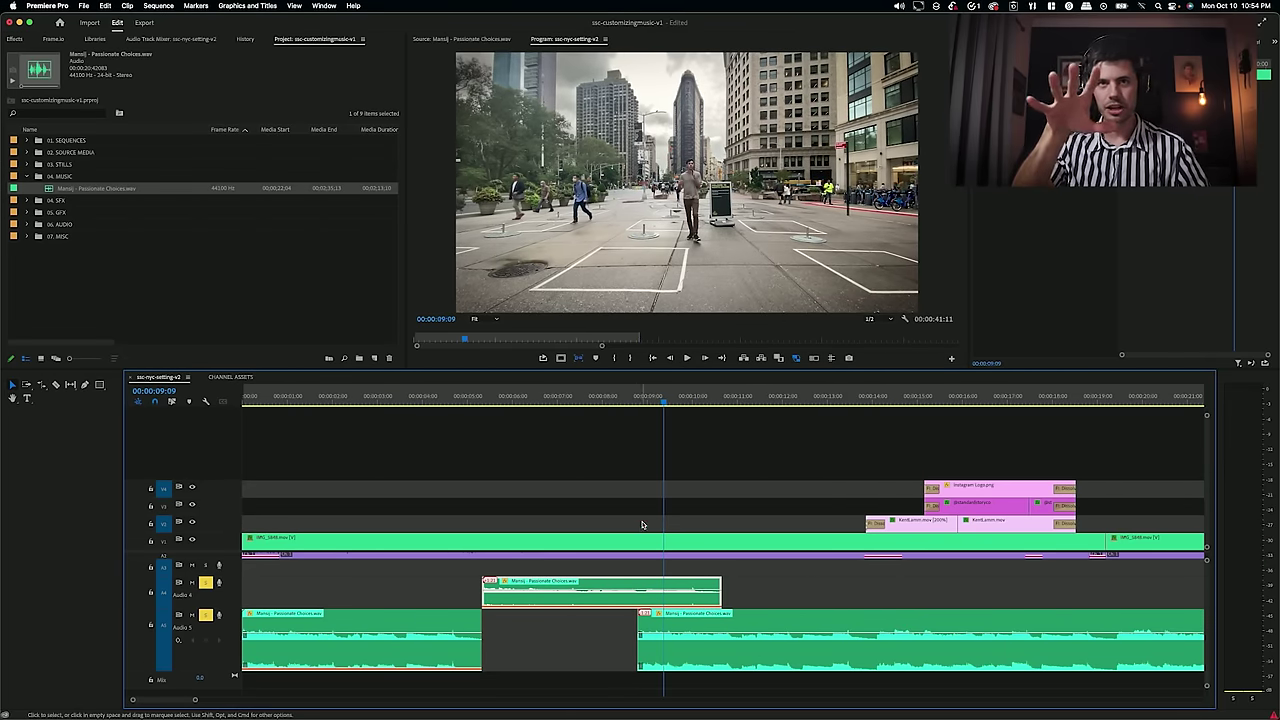
key(minus)
key(equal)
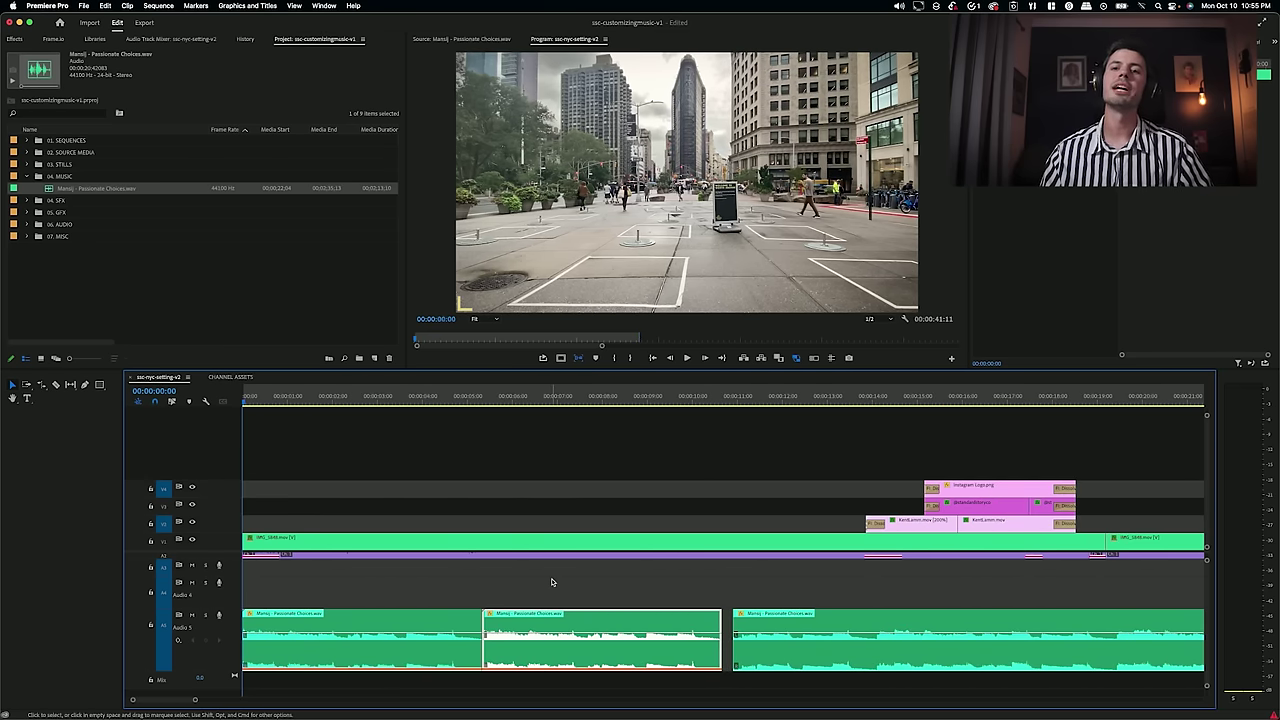
Step: Play the sequence to review the music sections on Audio 5 under the NYC footage
key(space)
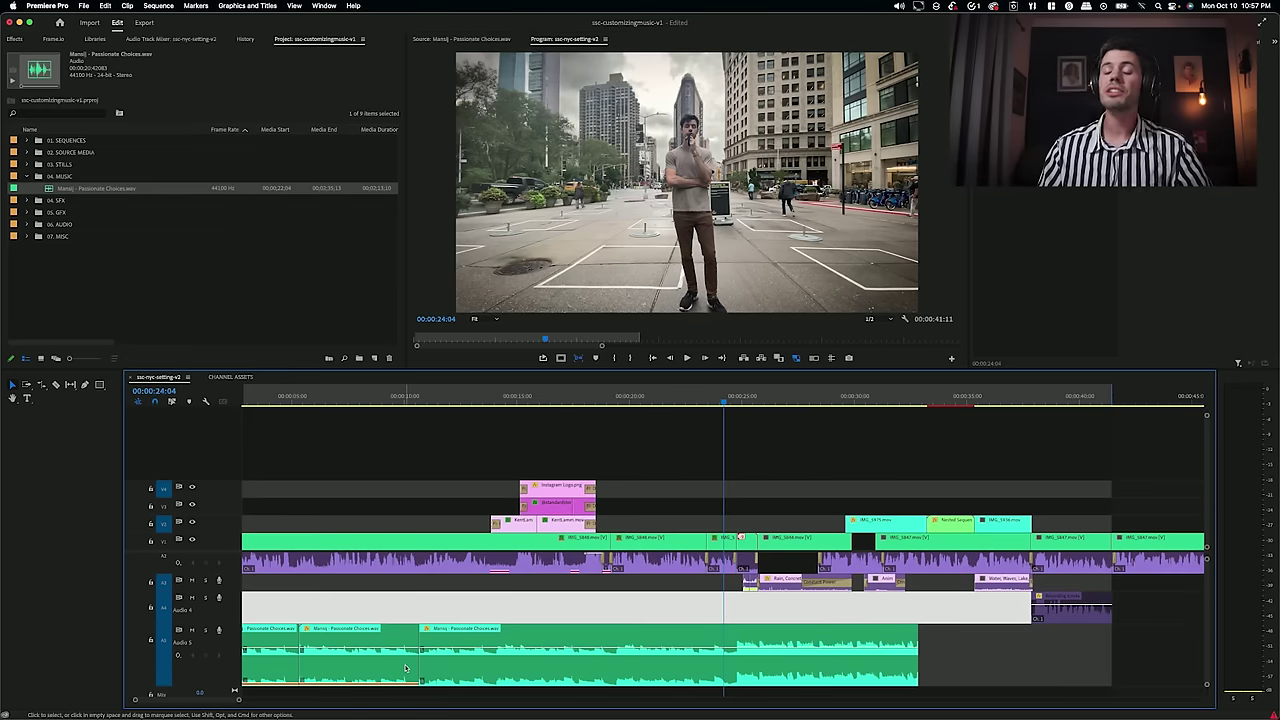
Step: Drag the Audio 5 cut between music sections later and play back from about 15 seconds
click(380, 663)
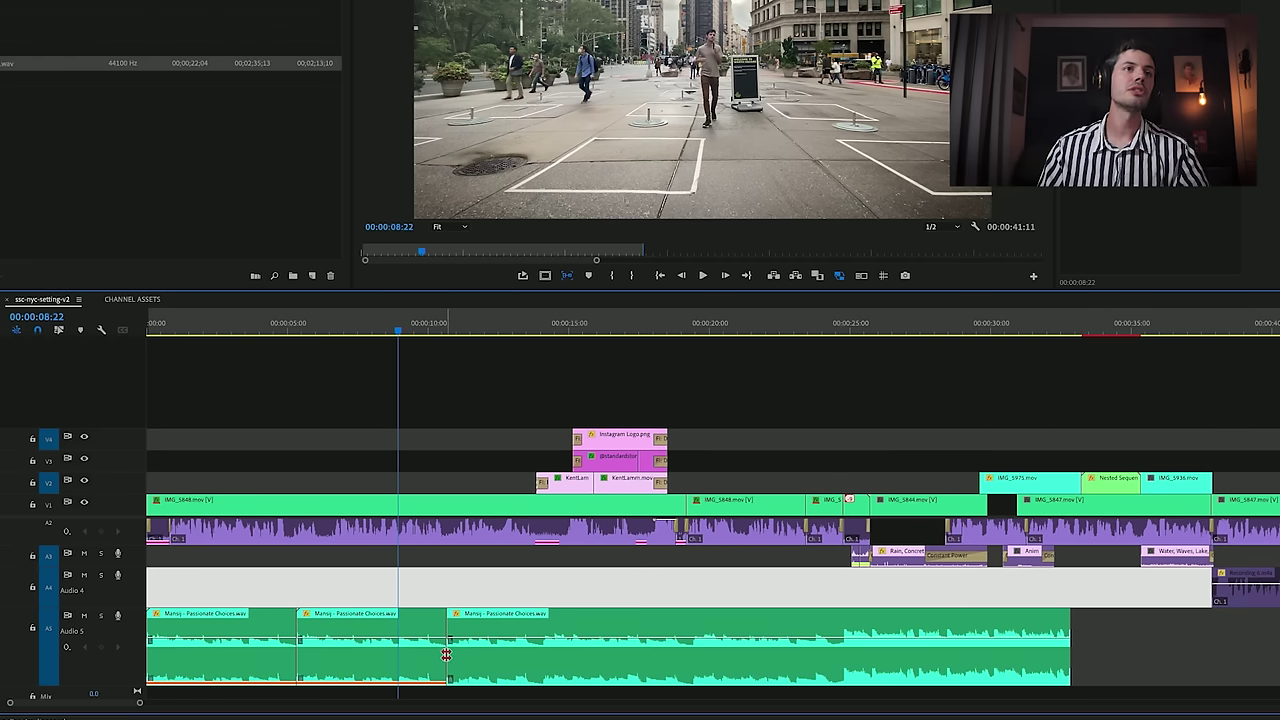
drag(446, 654, 792, 650)
click(571, 635)
key(space)
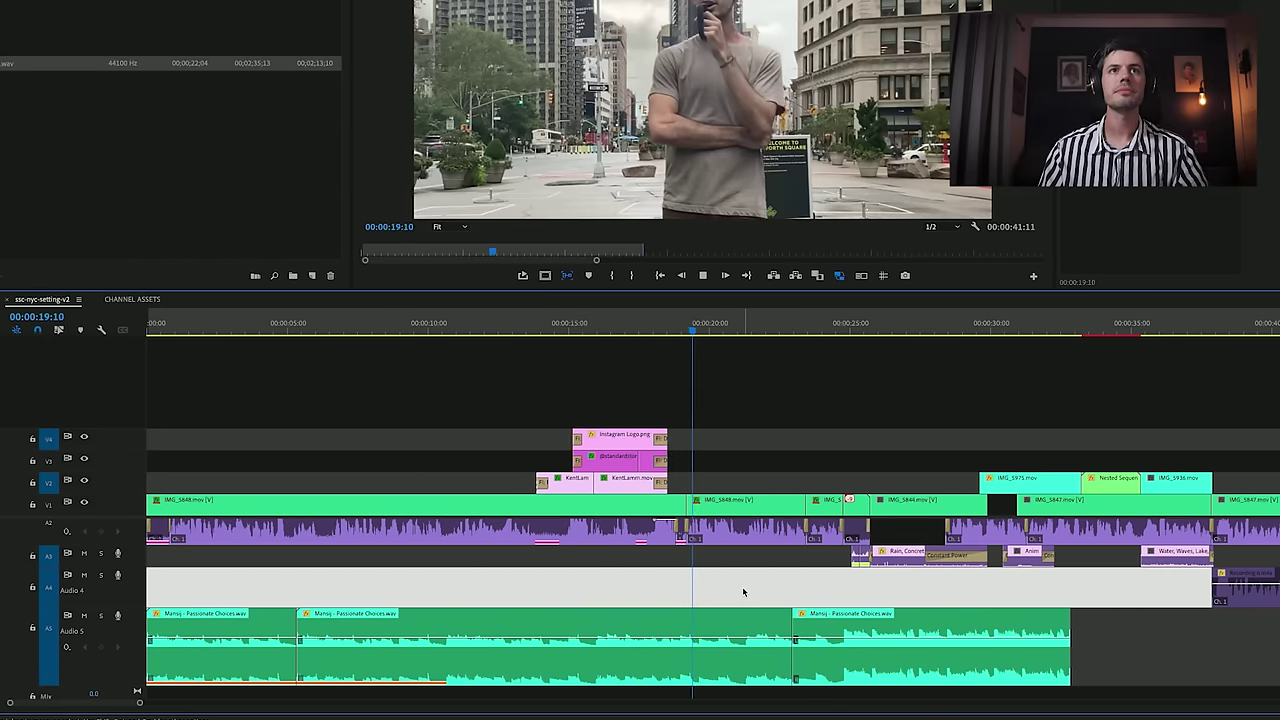
Step: Zoom the timeline in and make the audio tracks taller to show the waveform
key(equal)
key(space)
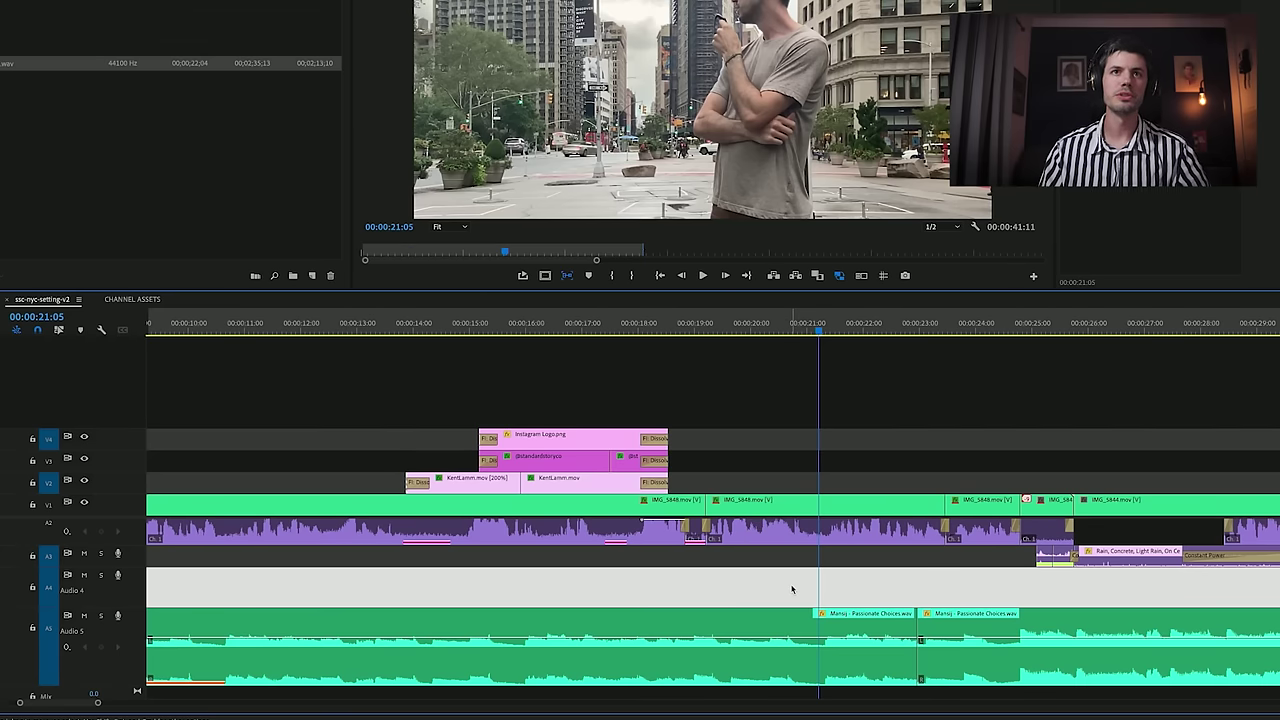
scroll(873, 628, right, 3)
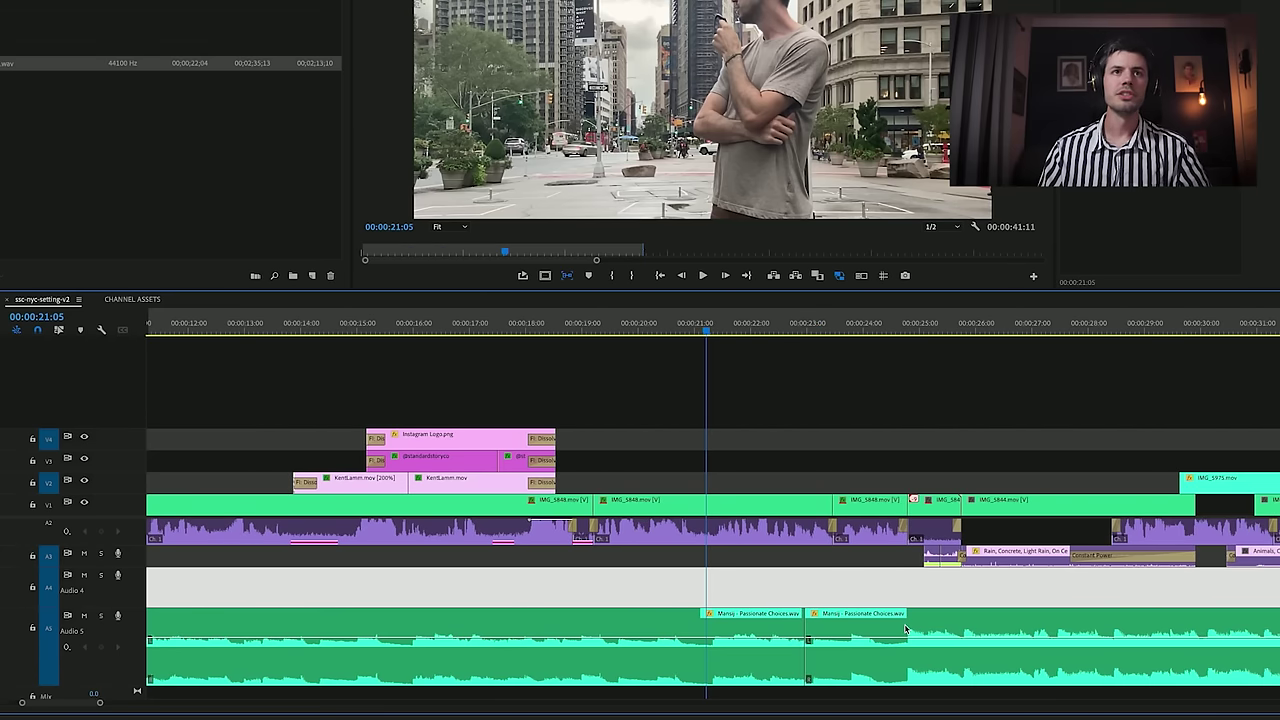
key(alt+equal)
key(alt+equal)
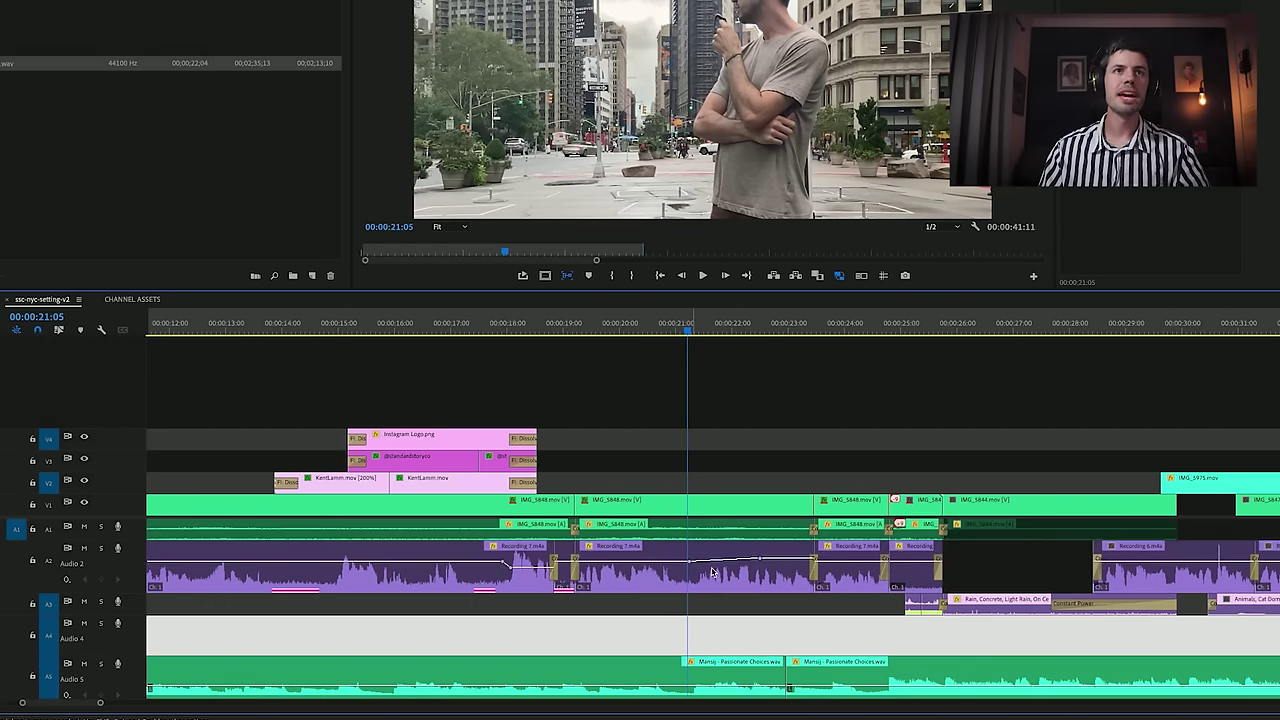
scroll(701, 595, down, 2)
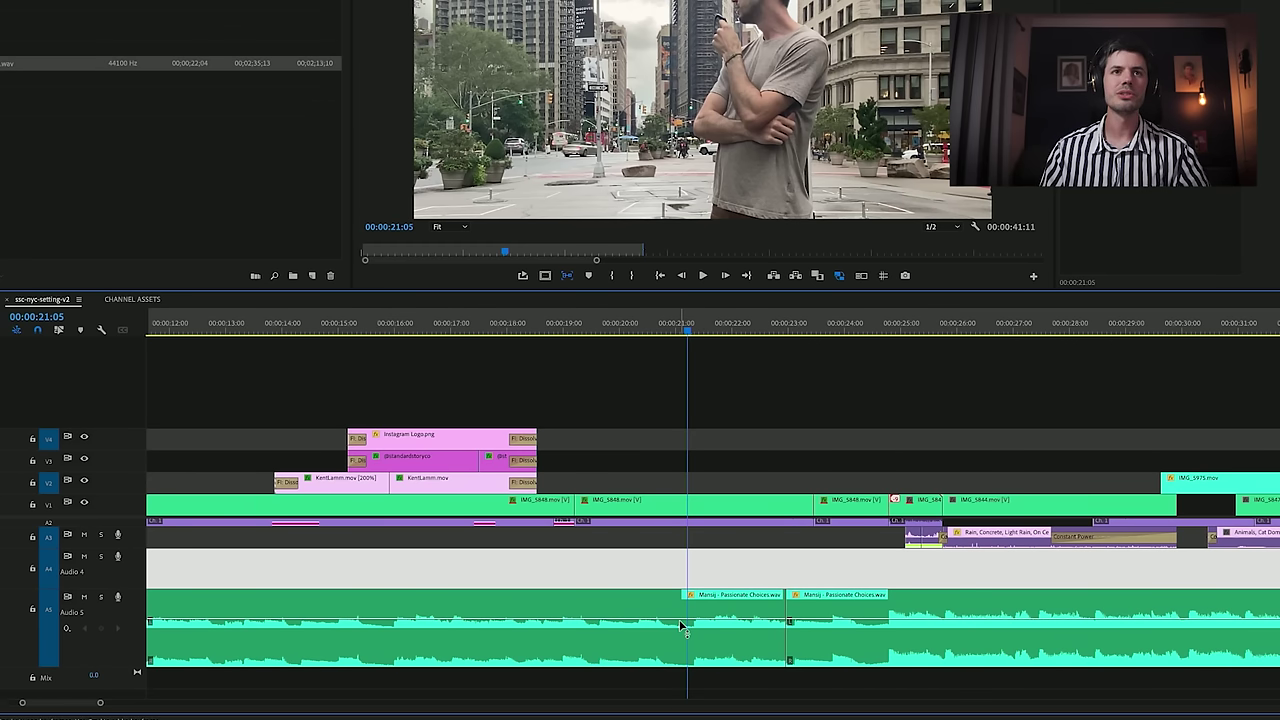
Step: Select each Audio 5 music section in turn to add volume keyframes dipping before its cut
click(671, 622)
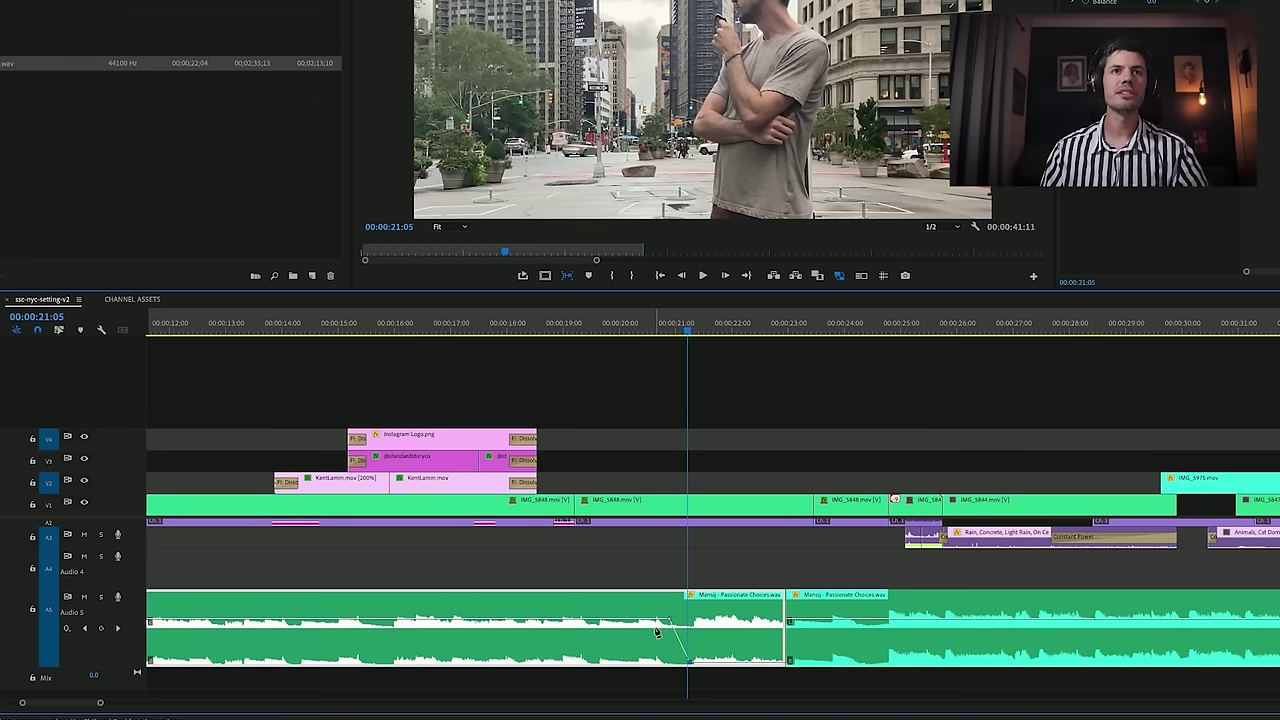
click(886, 620)
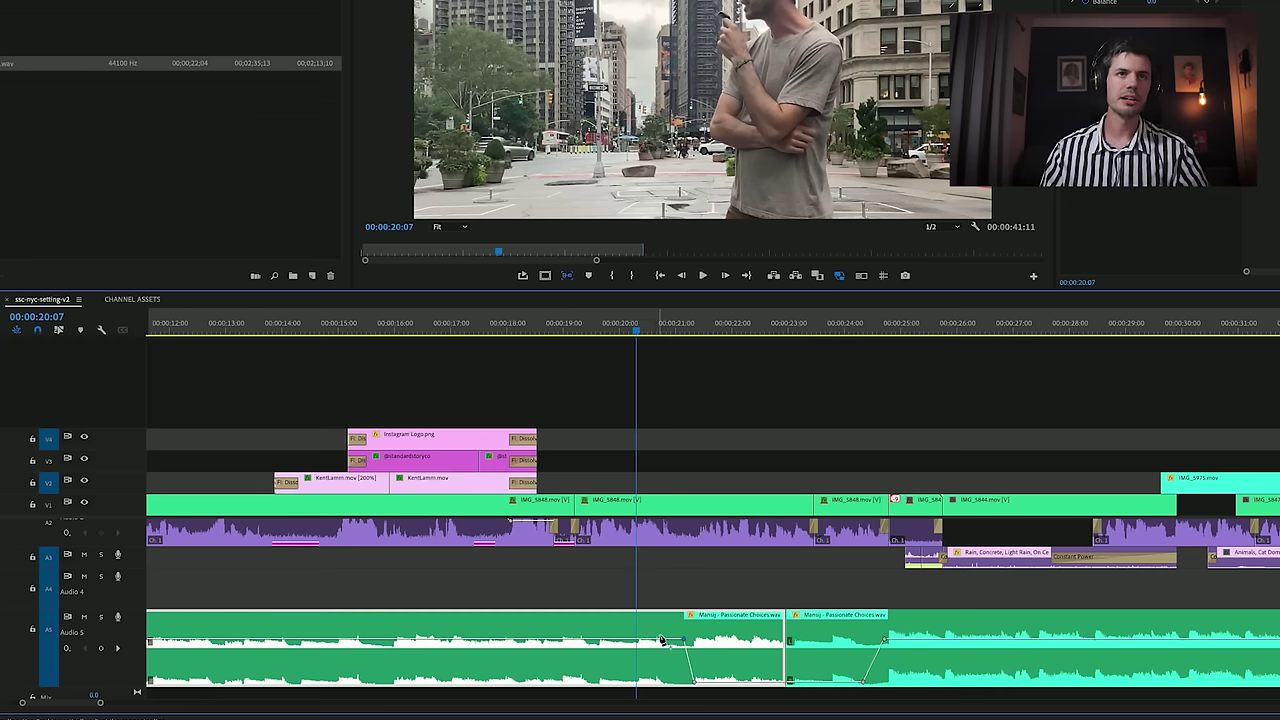
click(680, 597)
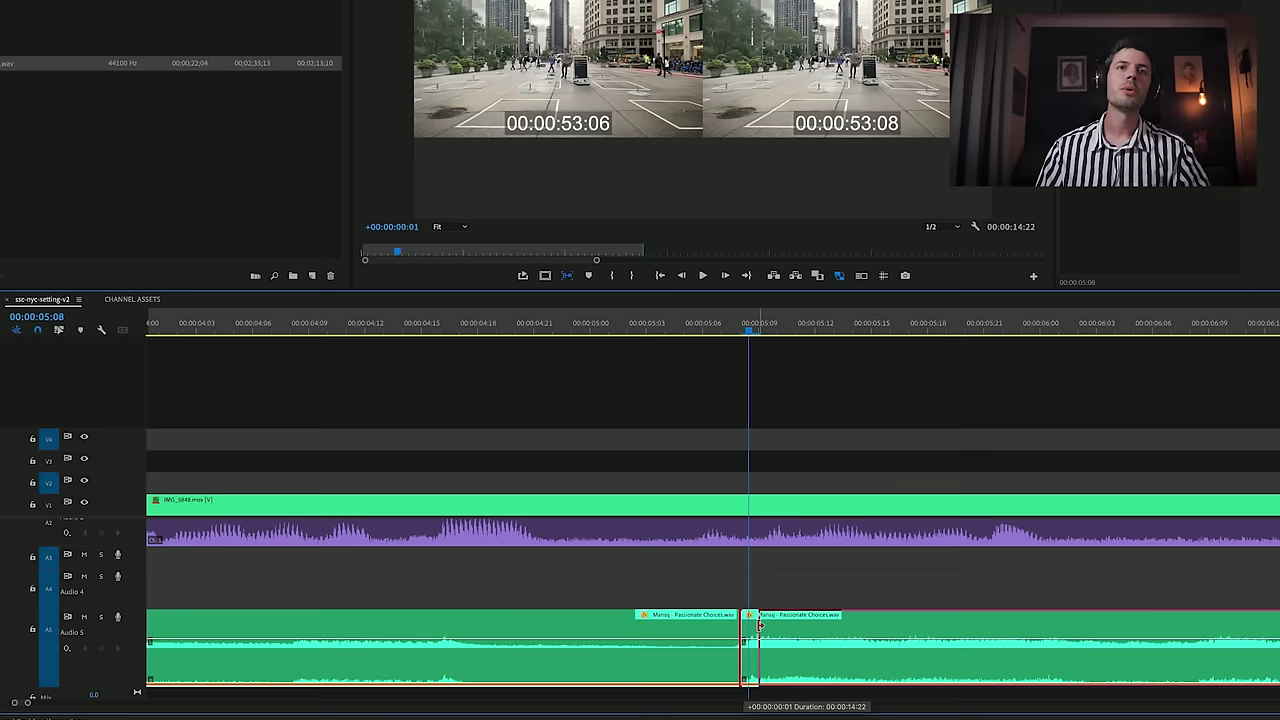
Step: Trim both section edges to close the gap, add a default Constant Power crossfade, and play it back
drag(760, 626, 760, 626)
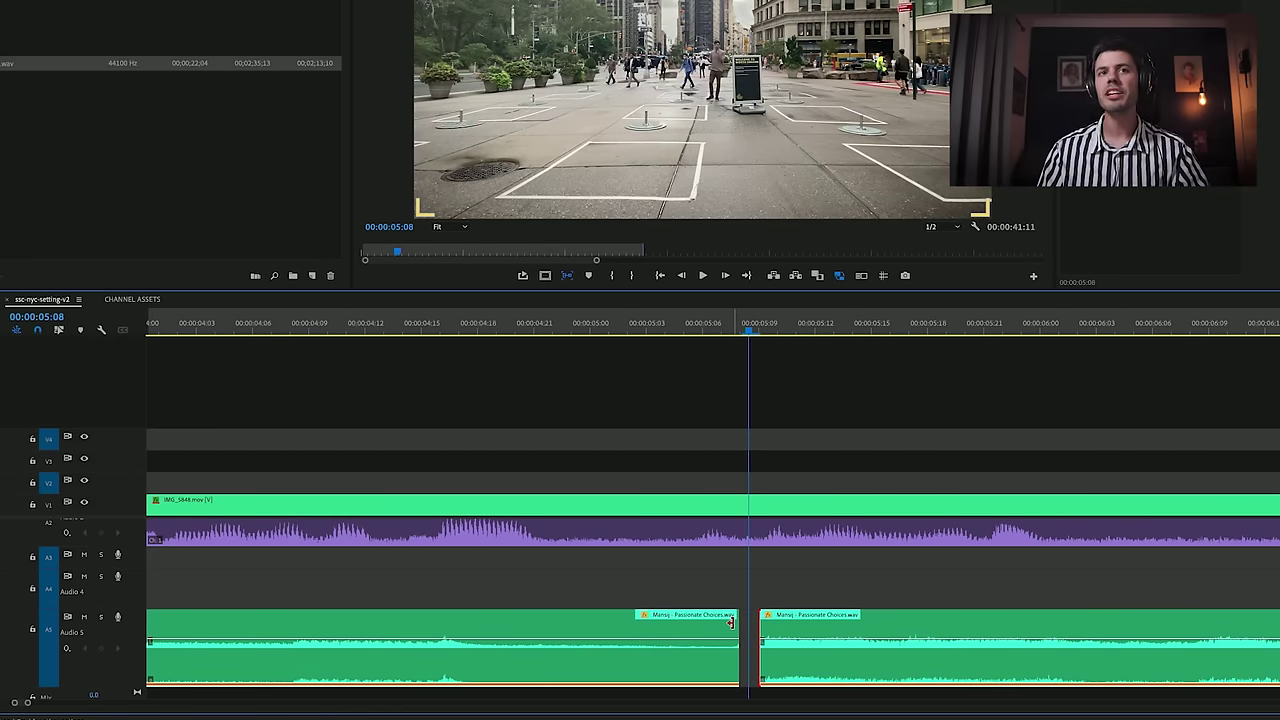
drag(731, 622, 755, 625)
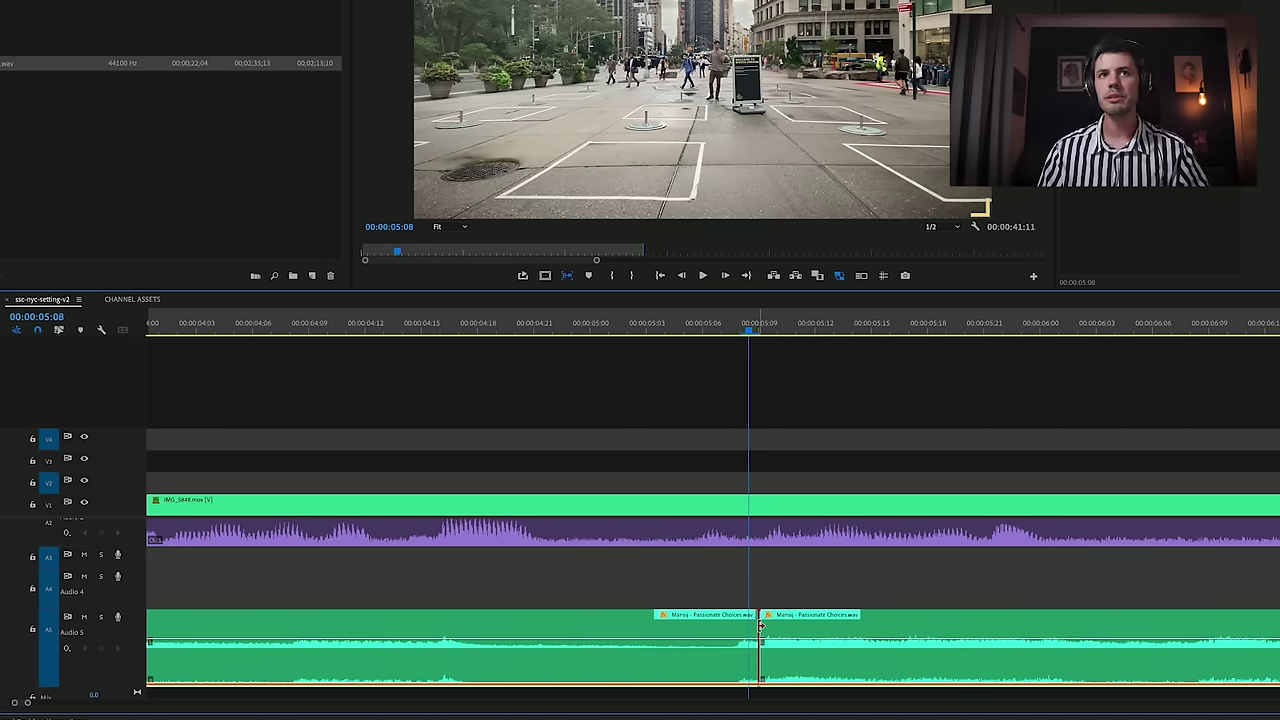
key(ctrl+shift+d)
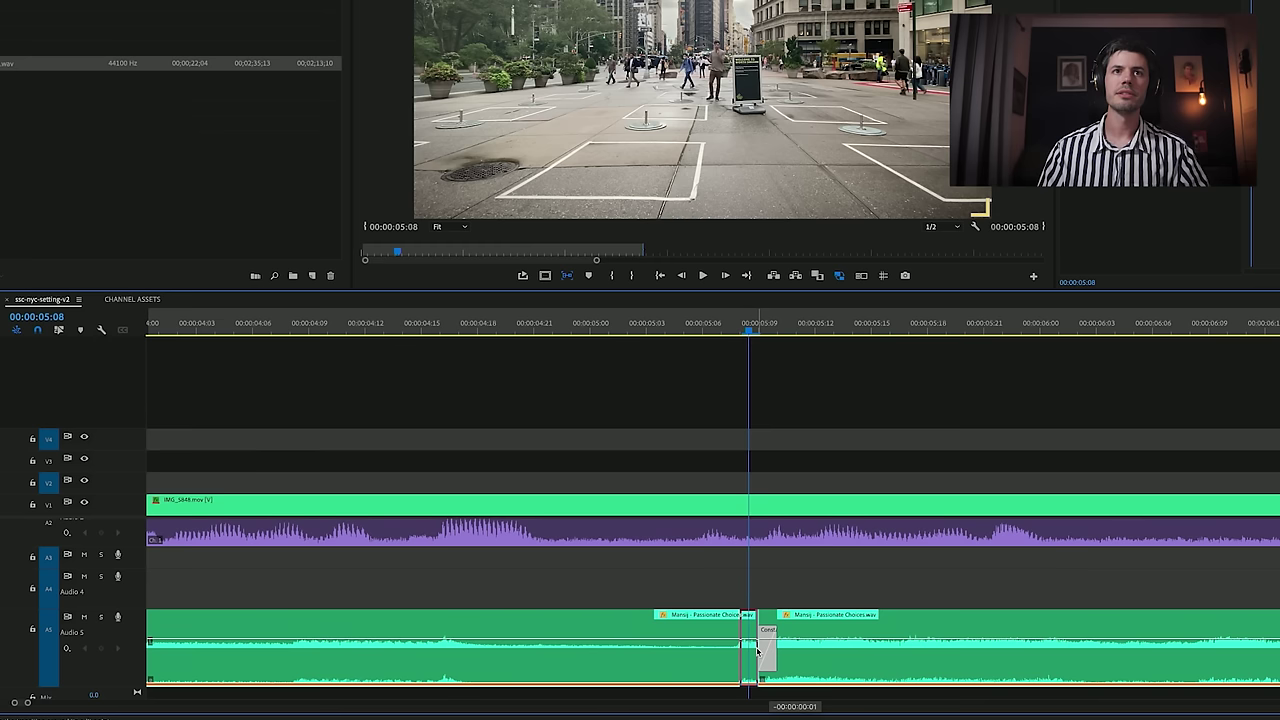
key(minus)
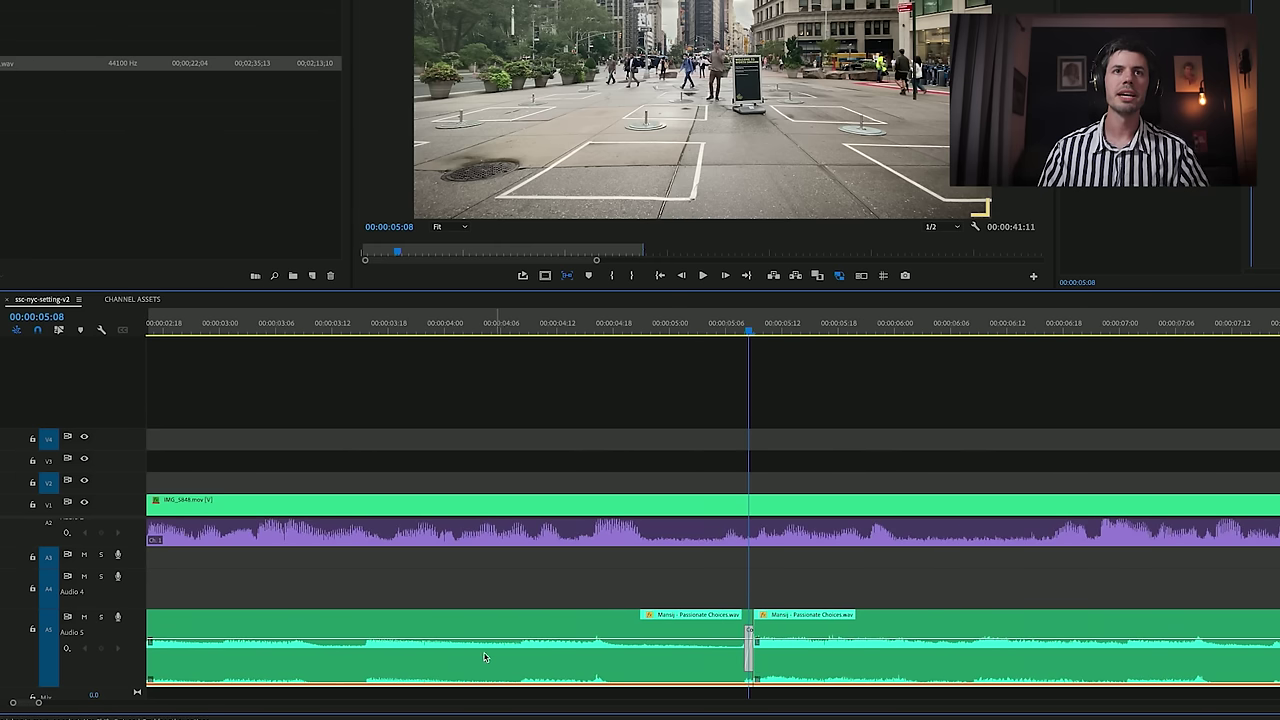
key(space)
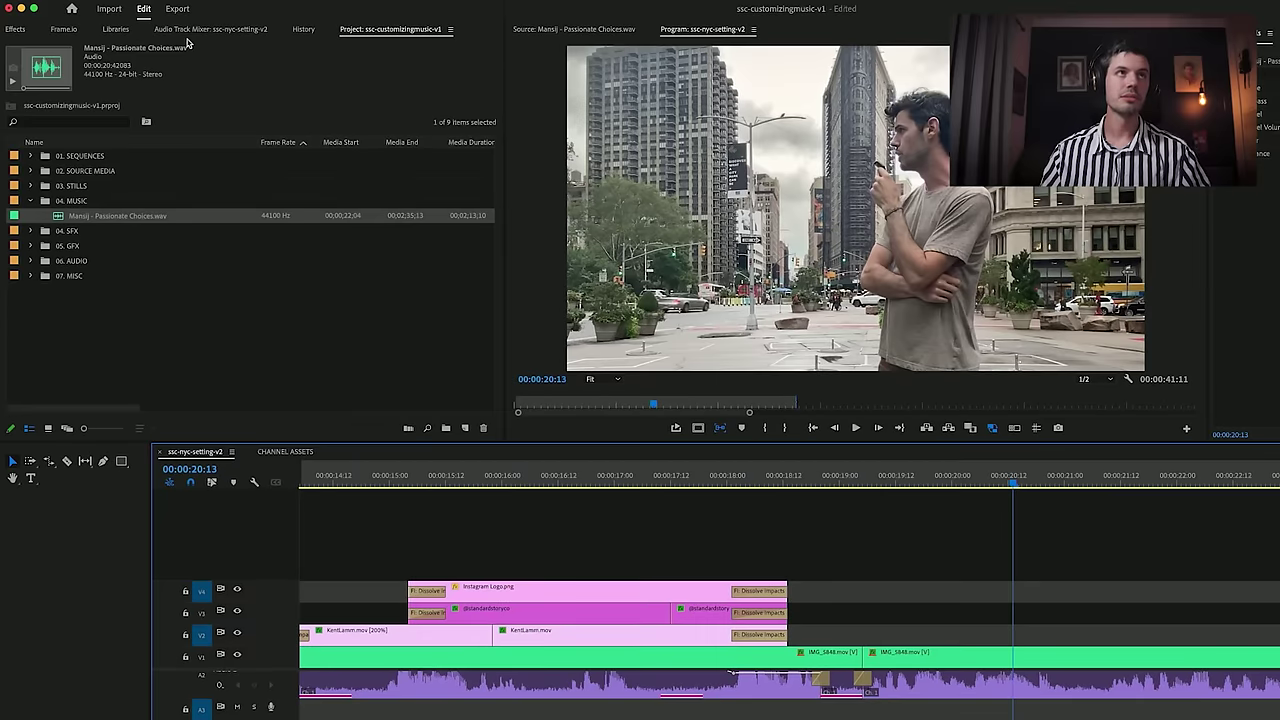
Step: Search the effects for 'studio' and drop Studio Reverb onto the Passionate Choices music clip
click(19, 31)
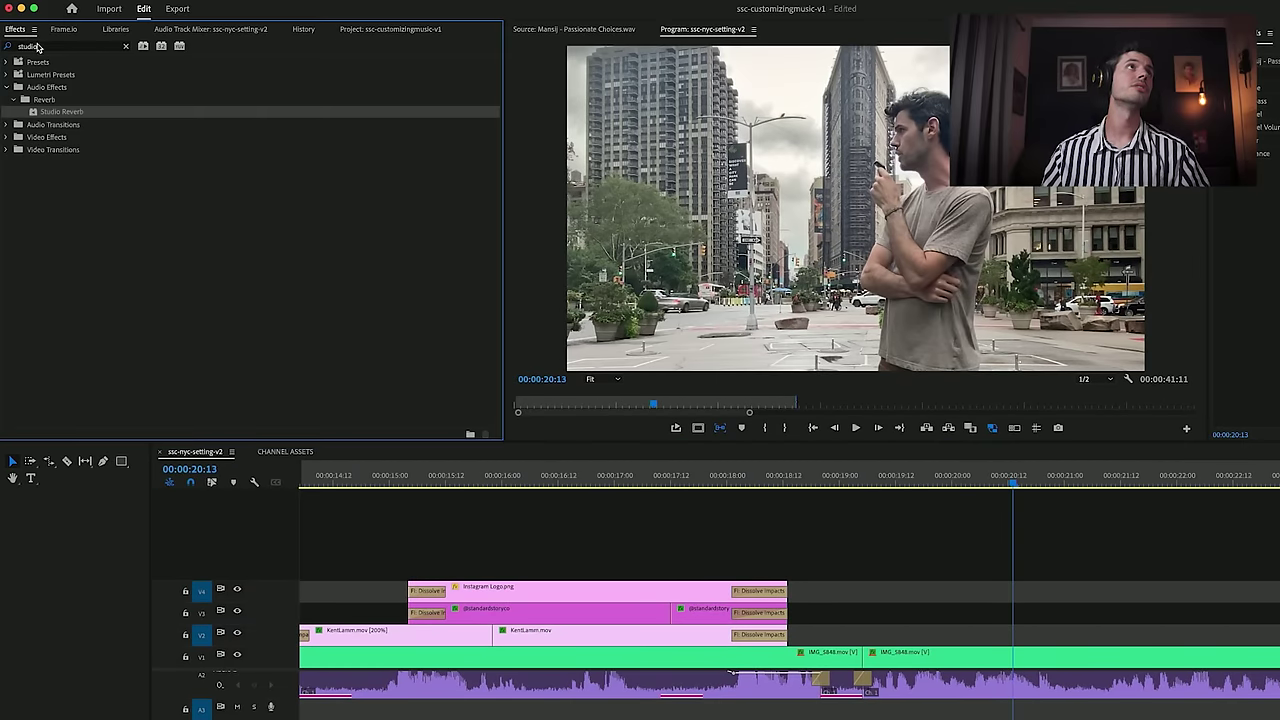
click(38, 46)
drag(55, 111, 1050, 715)
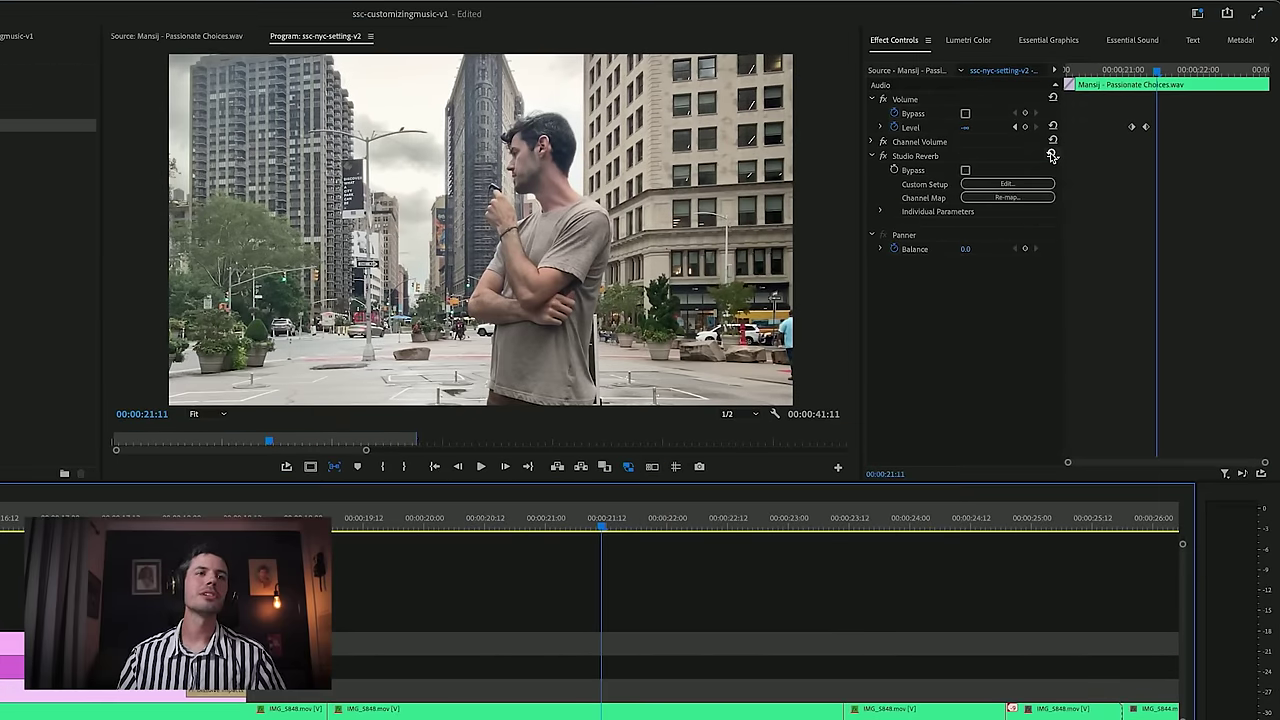
click(1110, 126)
Step: Use the Great Hall preset with ~7000 ms decay, 26.7% diffusion, more wet, and 5109 Hz high cut
click(1077, 225)
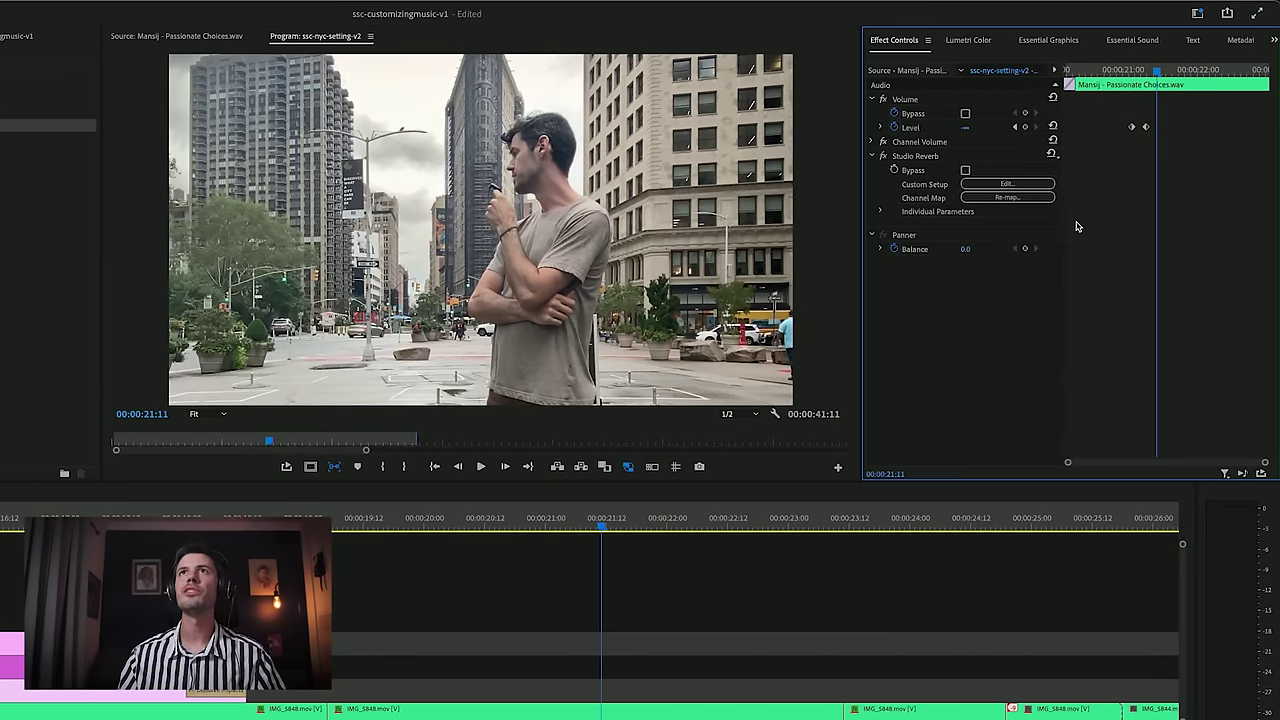
click(1008, 185)
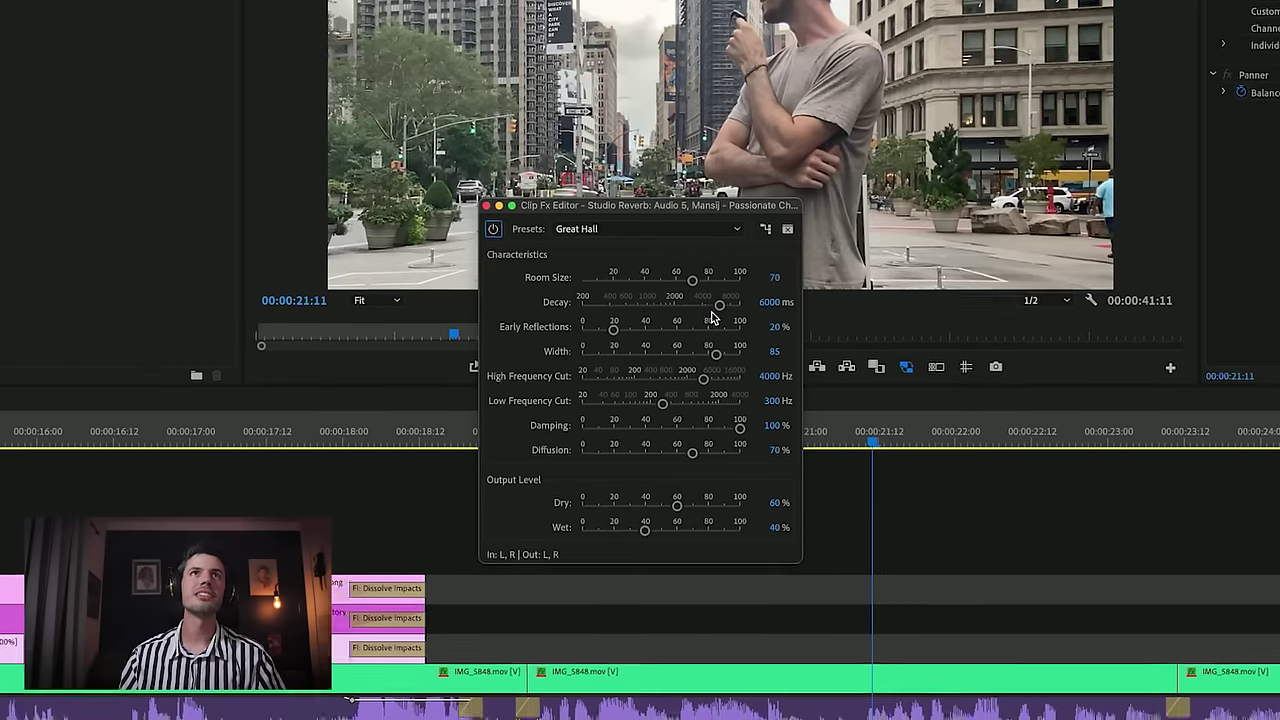
drag(718, 310, 727, 311)
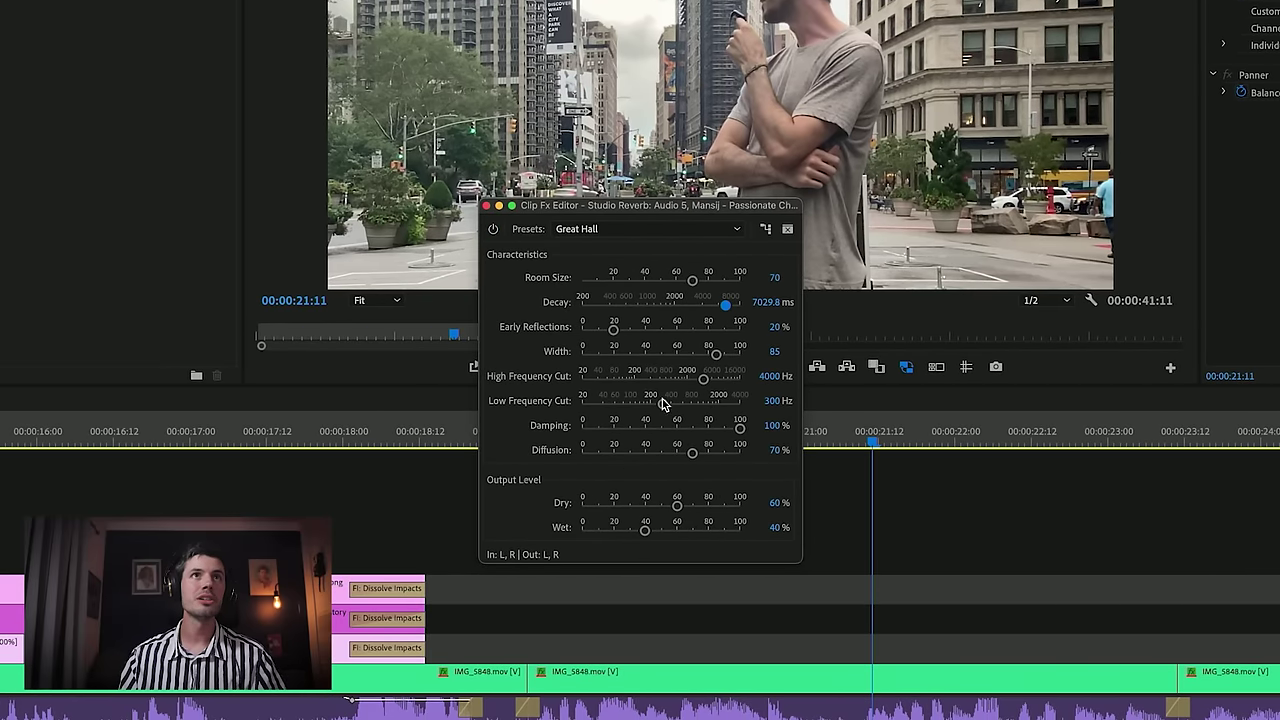
drag(679, 457, 624, 455)
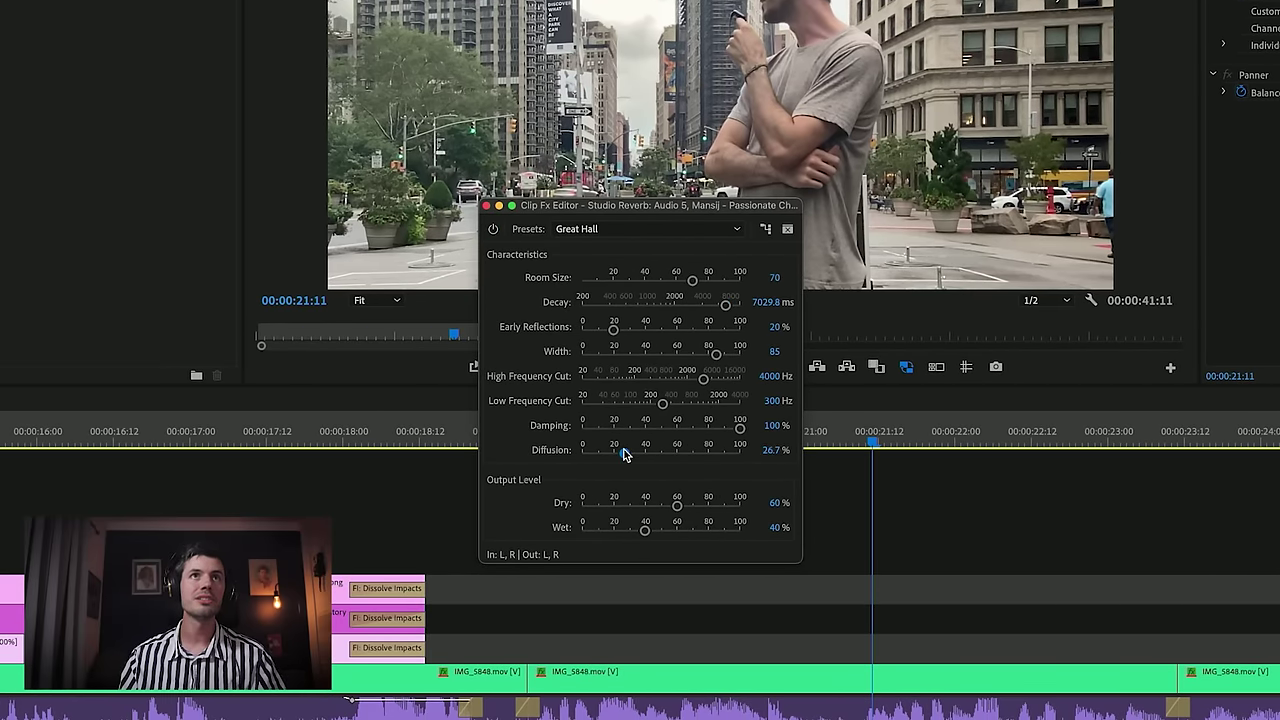
drag(648, 536, 673, 536)
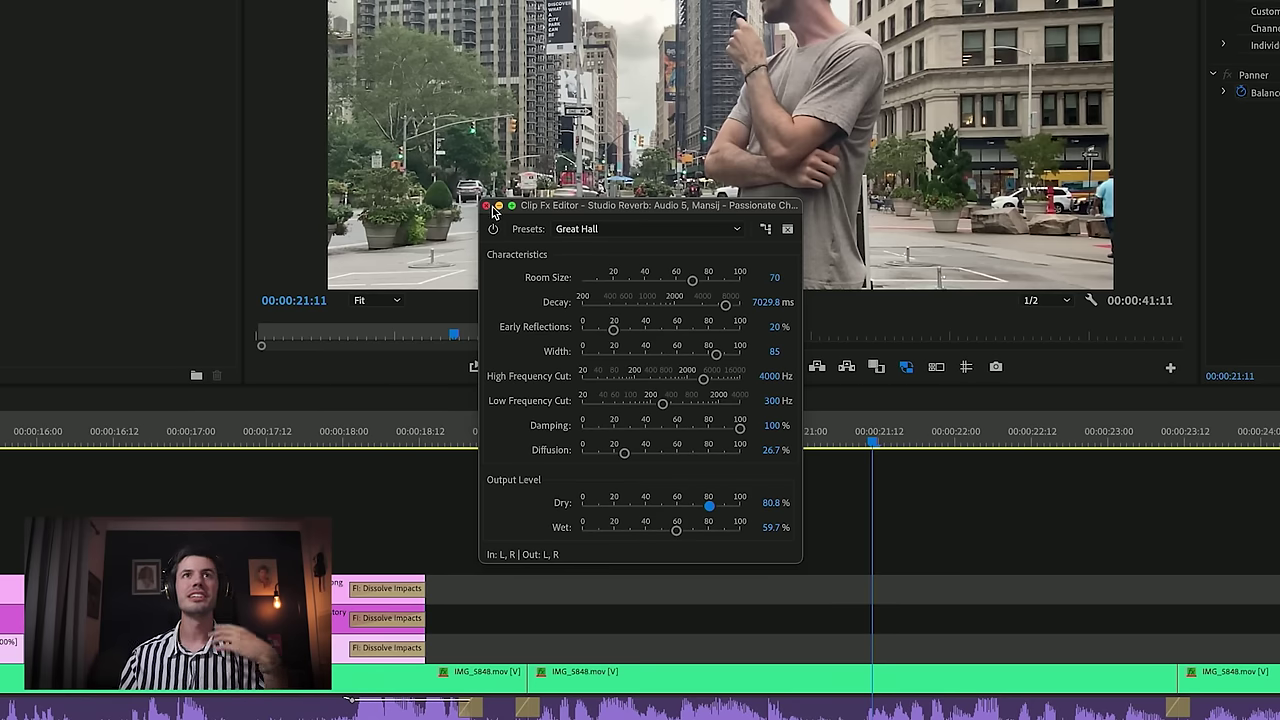
drag(705, 384, 722, 391)
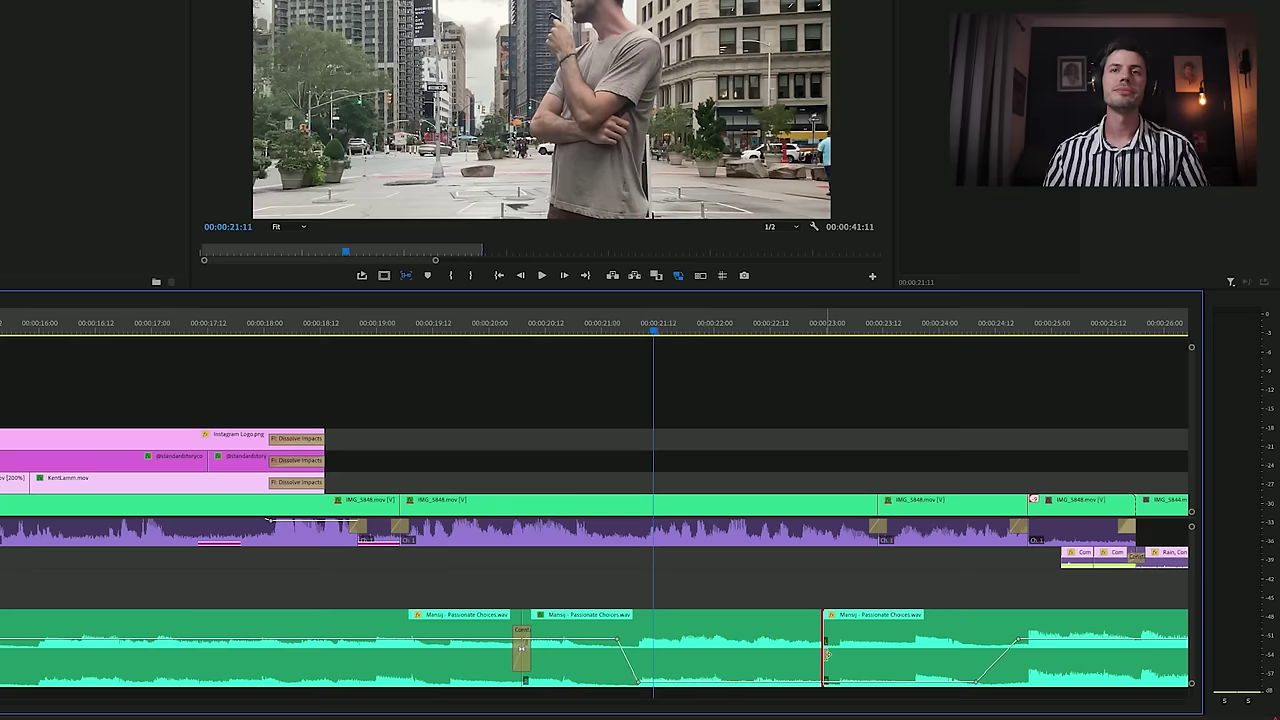
Step: Move the second music cut later, lengthen its crossfade, and play it back
drag(823, 650, 976, 650)
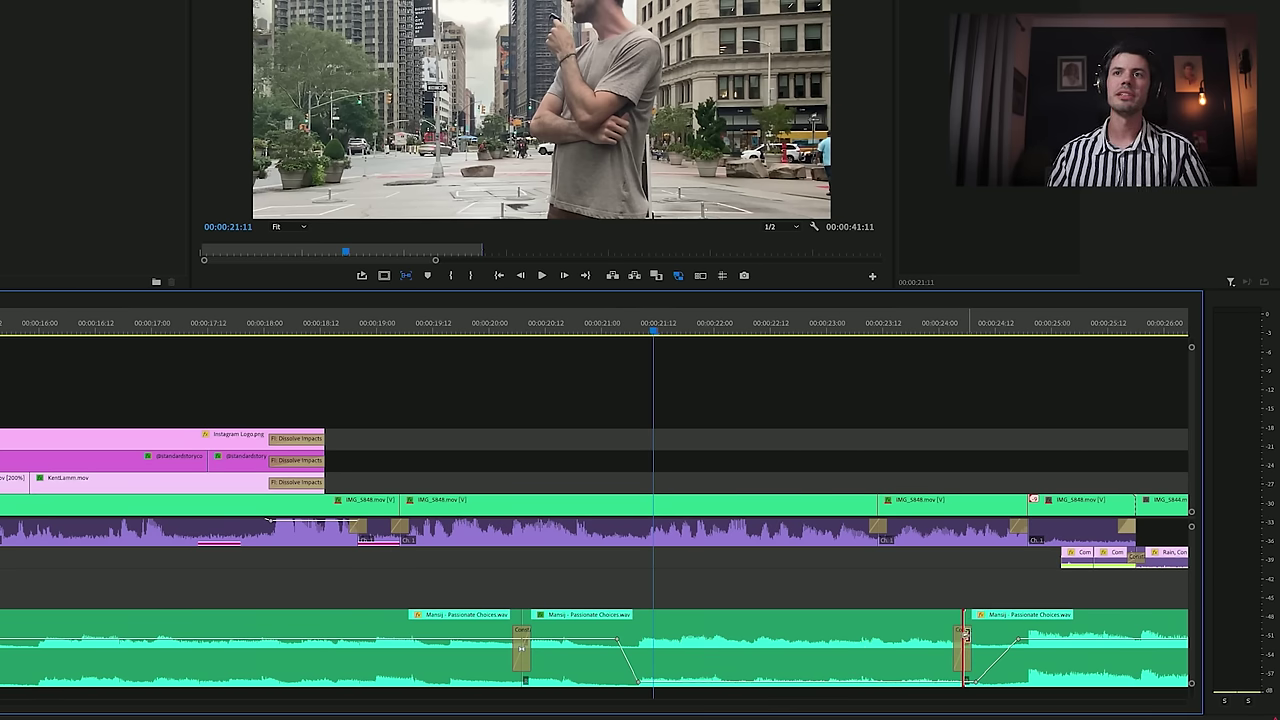
drag(970, 648, 985, 650)
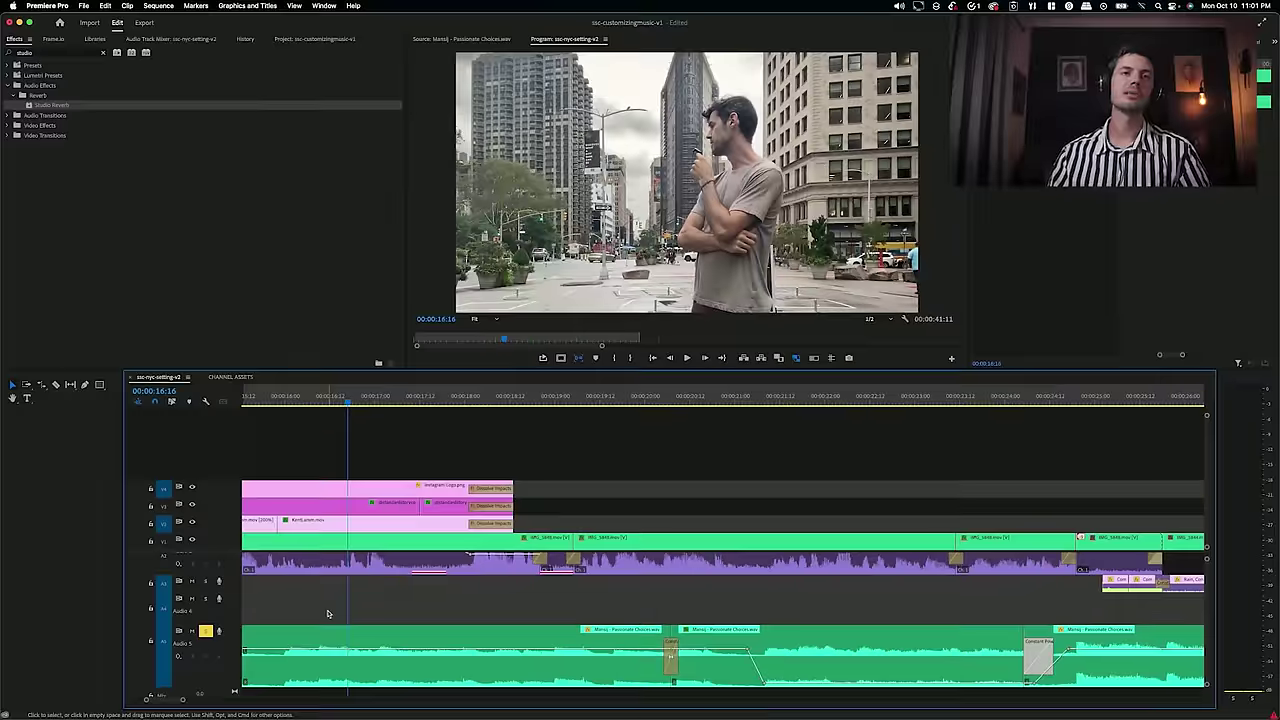
key(Up)
key(space)
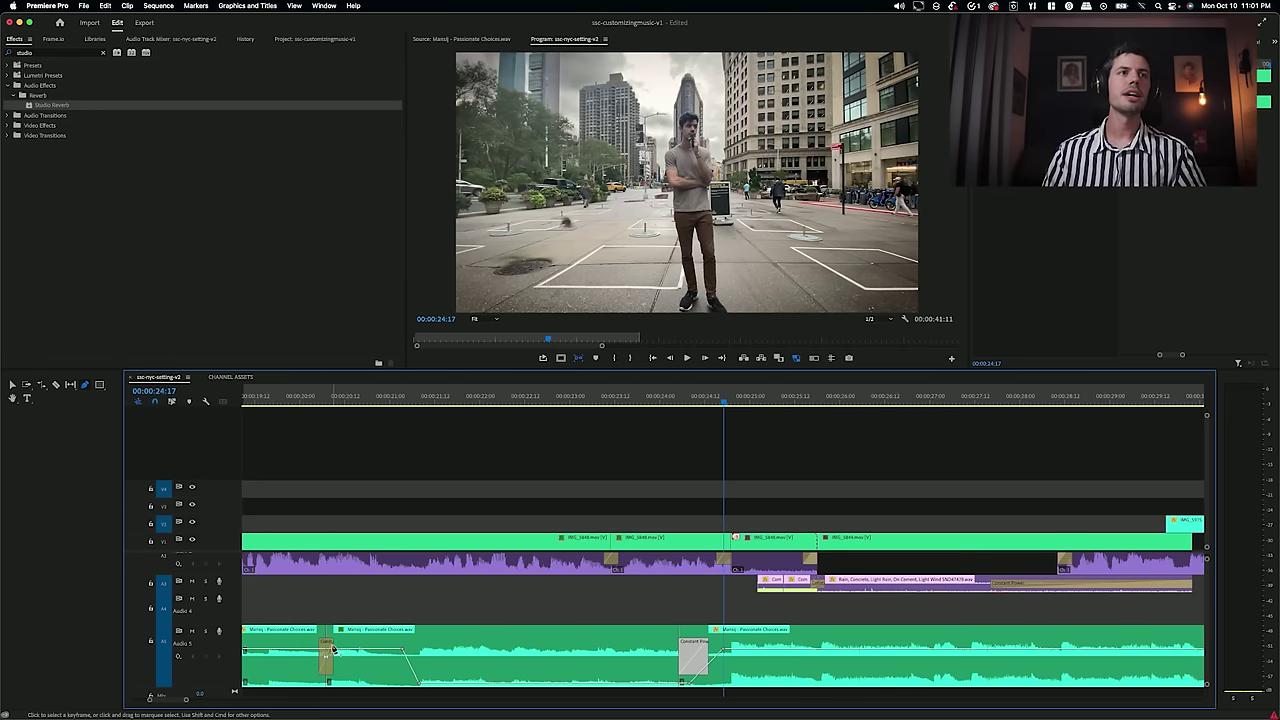
Step: Widen the first crossfade and play back to hear the smoother blend
click(342, 652)
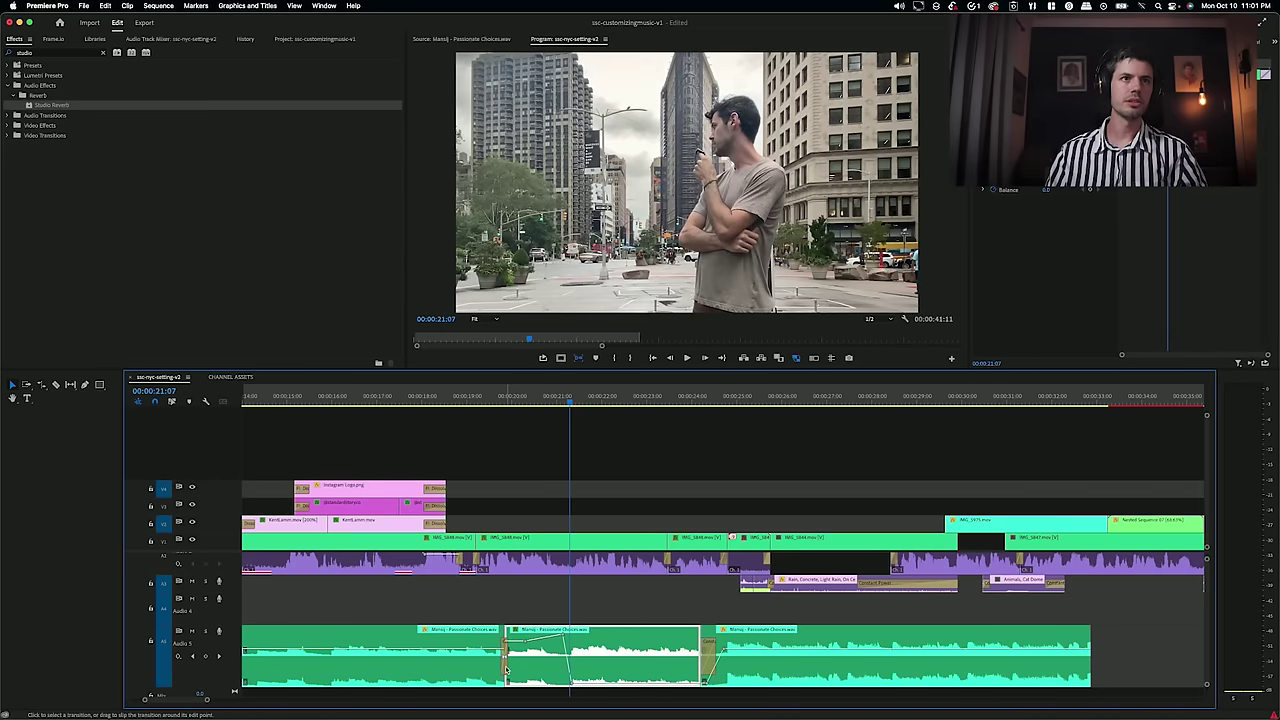
drag(505, 660, 520, 668)
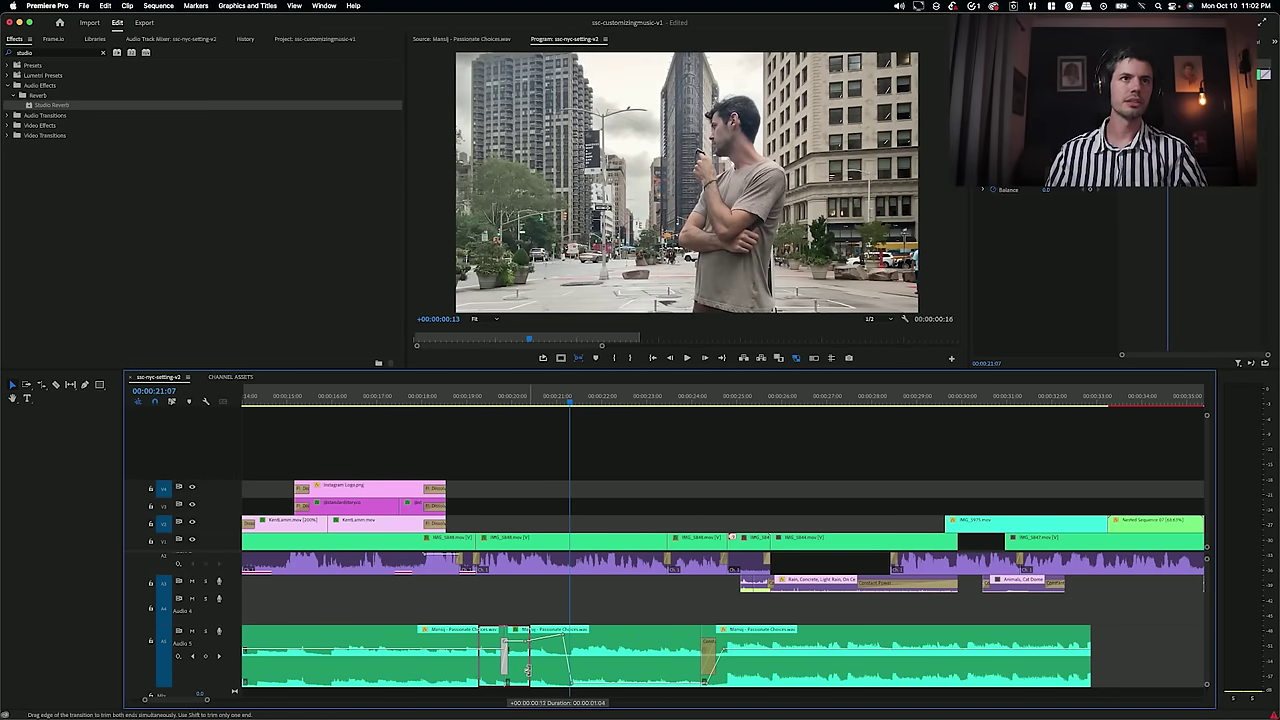
drag(516, 667, 517, 669)
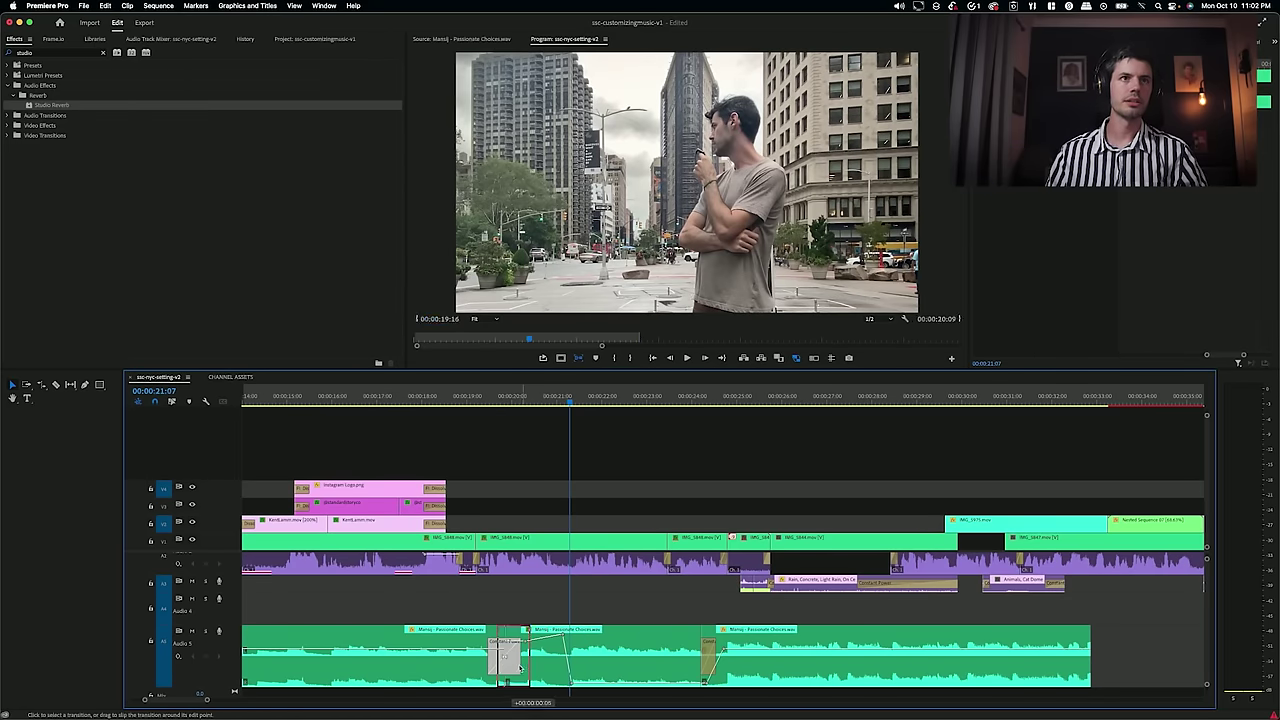
key(space)
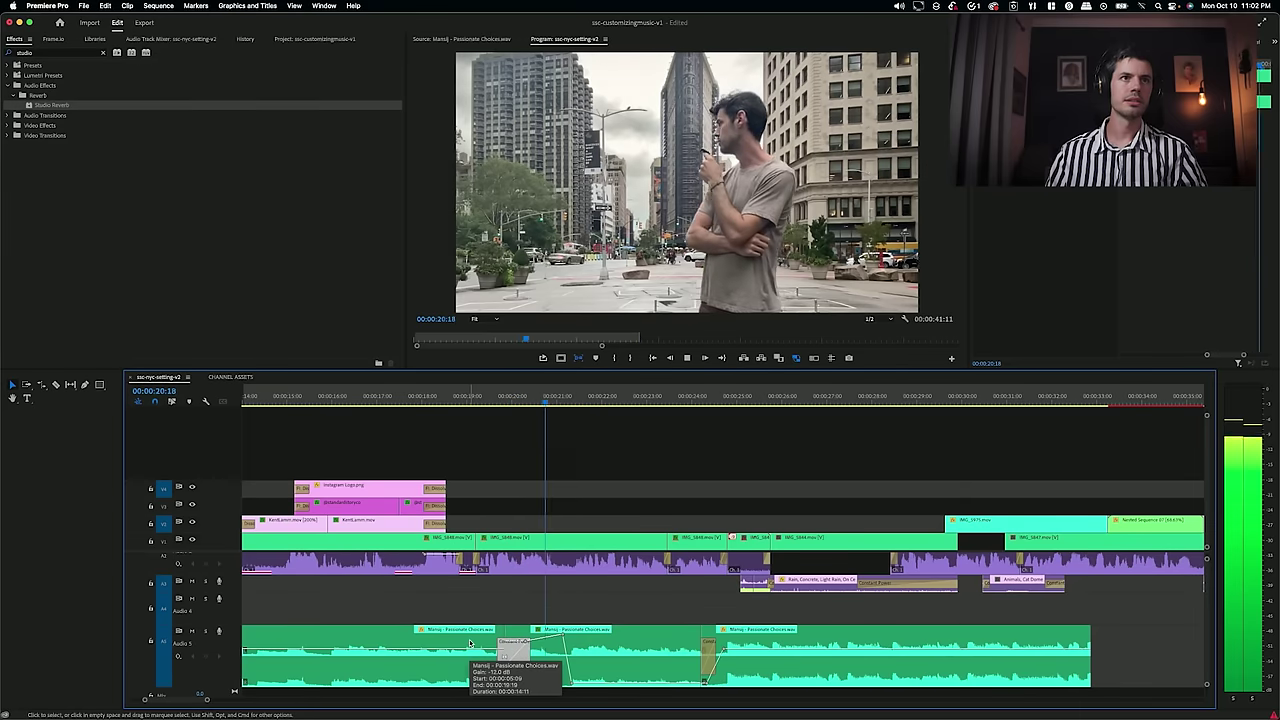